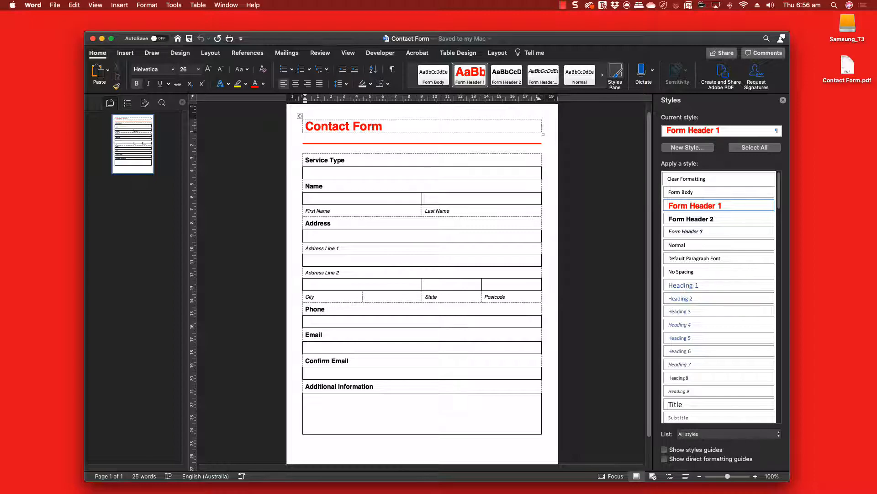
Browse the file formats in Word's Save As dialog, then cancel without saving
click(55, 5)
click(78, 73)
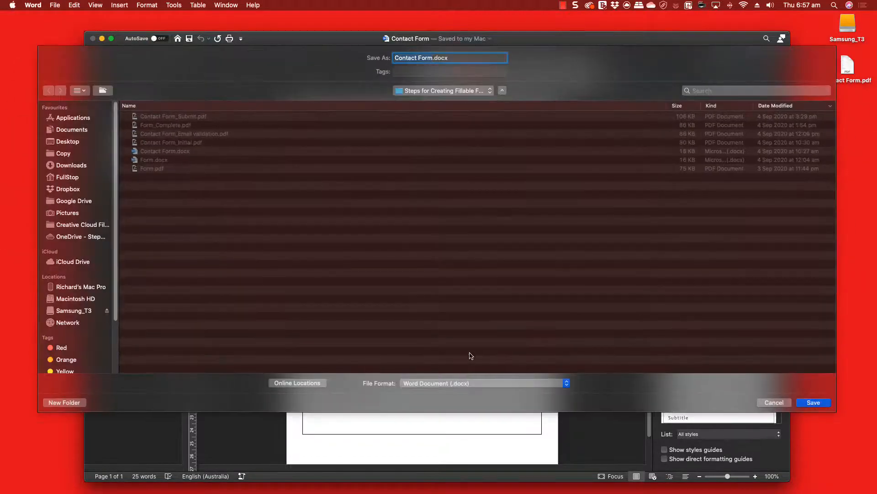
click(495, 385)
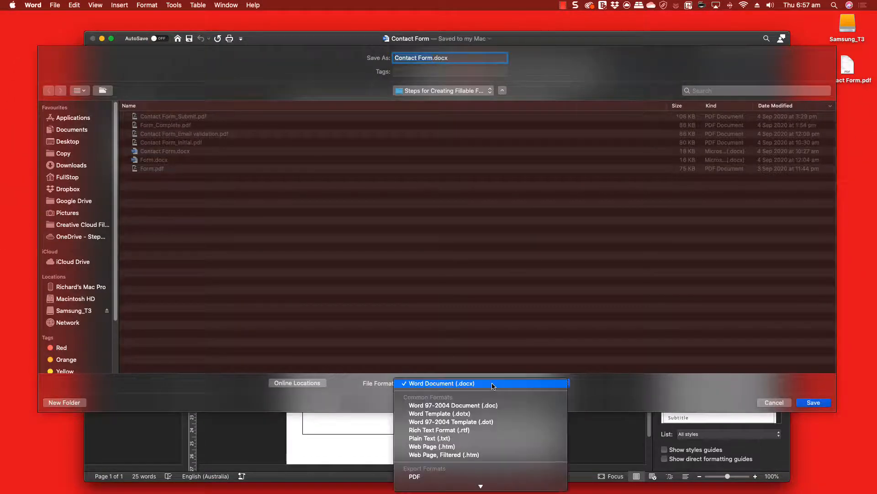
click(693, 394)
click(780, 404)
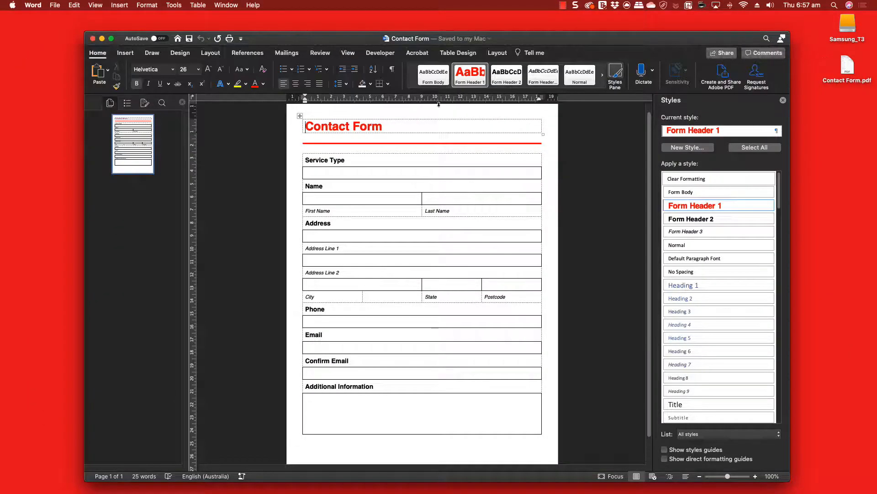
Create a PDF from the document with the Acrobat tab's Create PDF and open it in Acrobat
click(417, 57)
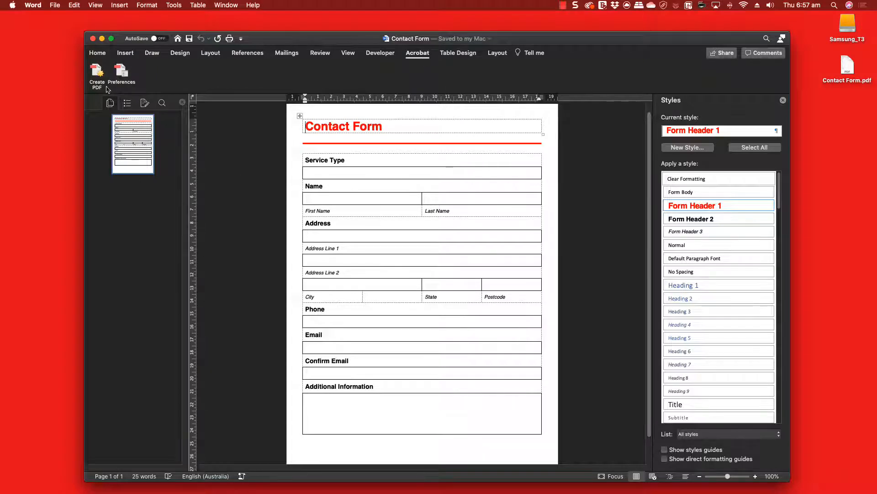
click(97, 74)
click(501, 199)
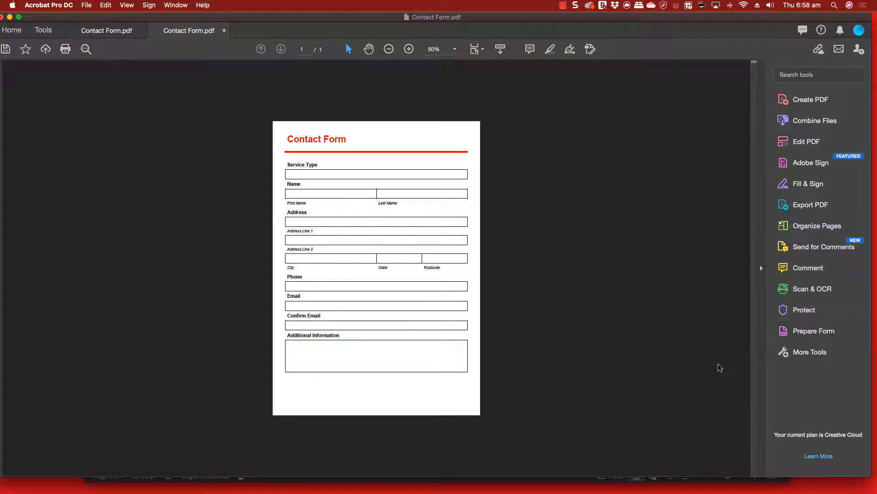
Launch Prepare Form from Tools so Acrobat auto-detects the contact form's fields
click(810, 352)
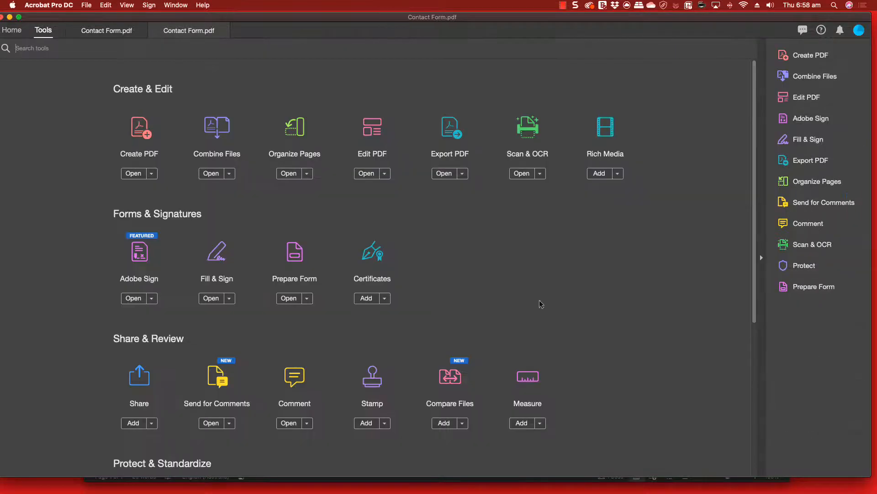
click(295, 252)
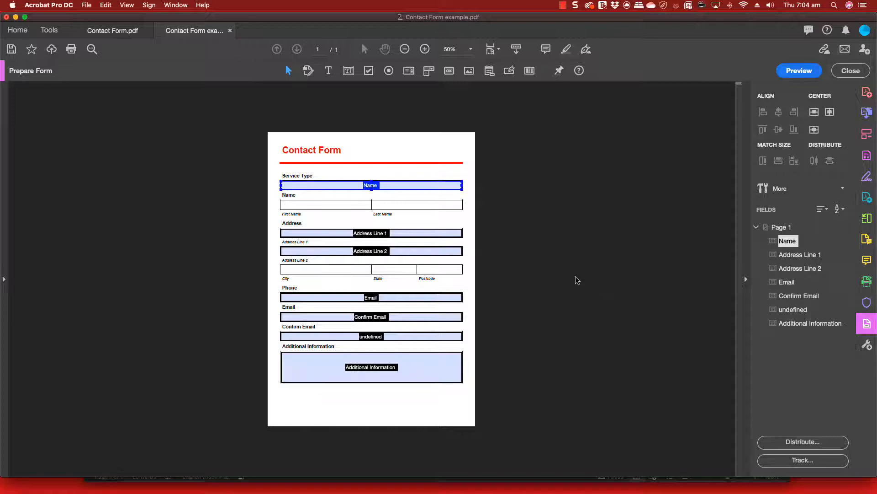
Delete the Name field, zoom to 150%, and draw a text field named FirstName
key(Delete)
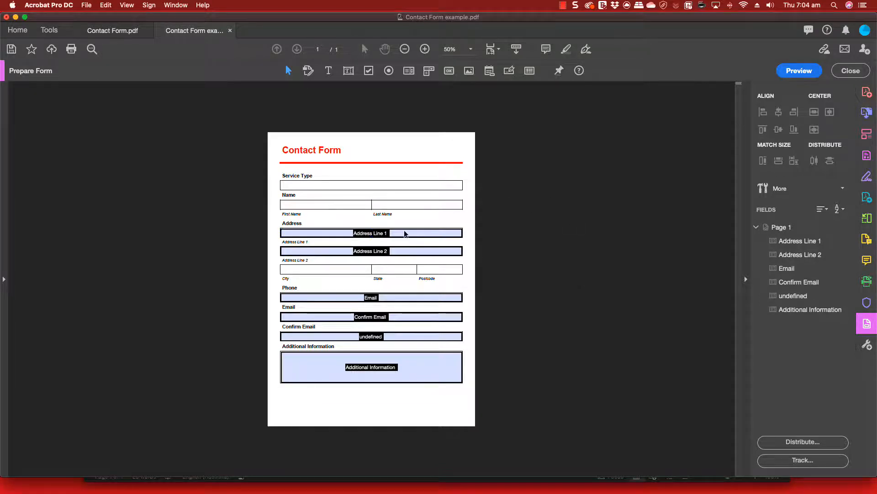
key(super+equal)
key(super+equal)
key(super+equal)
key(super+equal)
key(super+equal)
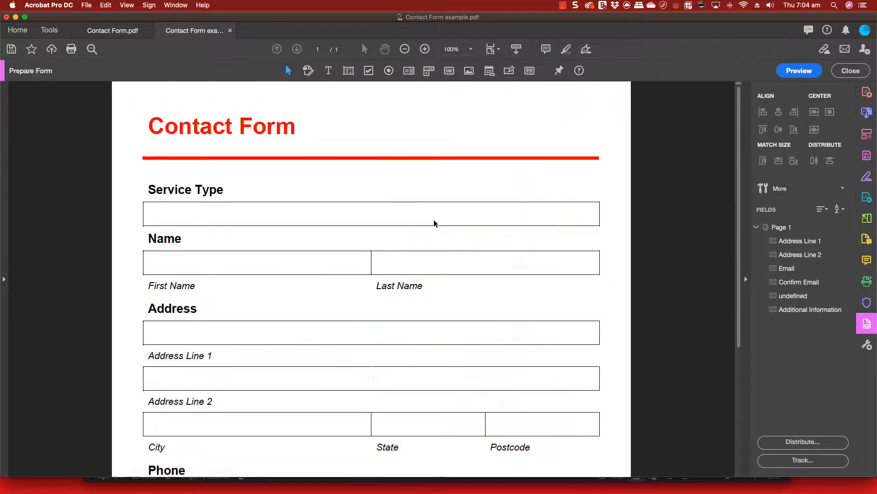
click(348, 71)
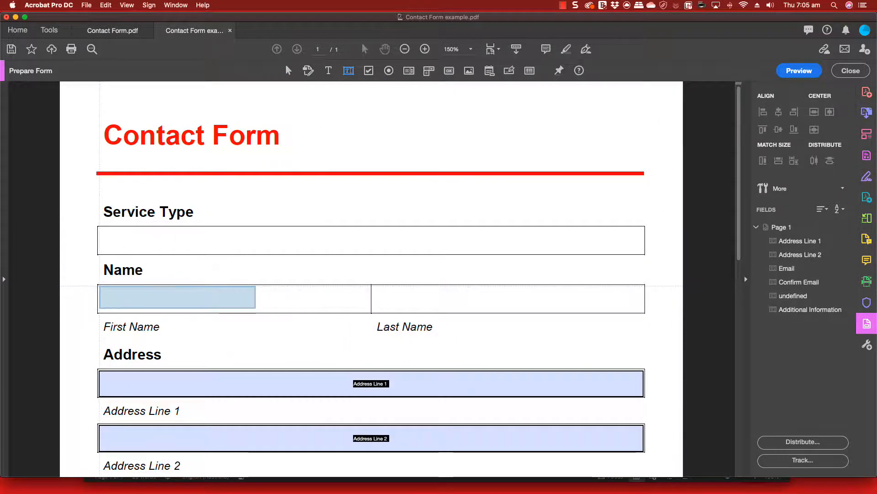
drag(98, 285, 370, 311)
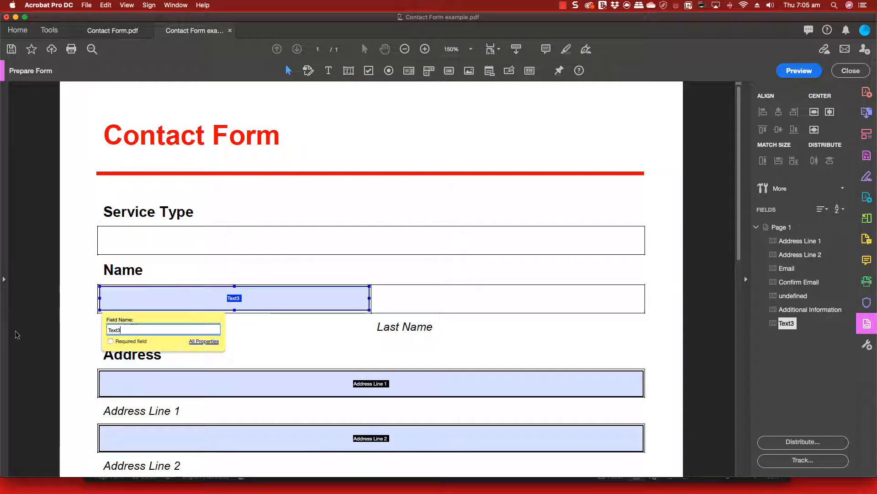
key(BackSpace)
key(BackSpace)
key(BackSpace)
key(BackSpace)
key(BackSpace)
text(FirstName)
click(471, 351)
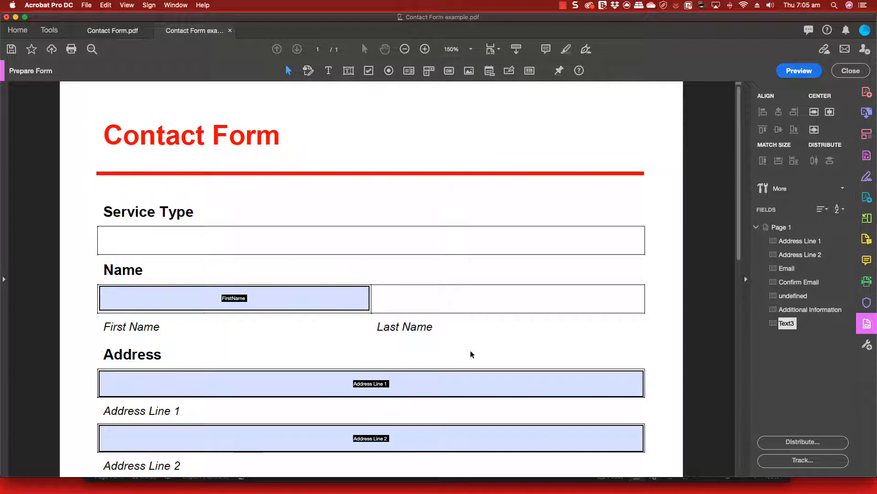
Draw a second text field near Last Name and name it LastName
click(349, 70)
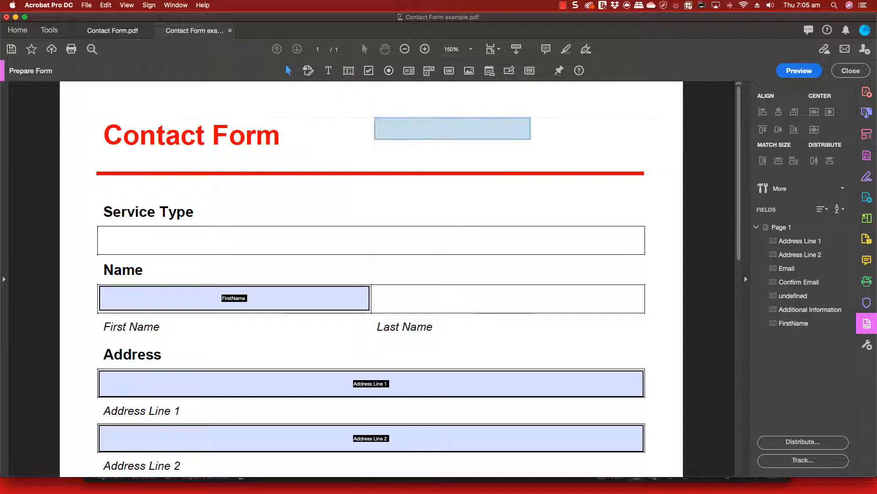
drag(467, 301, 611, 348)
drag(463, 368, 434, 370)
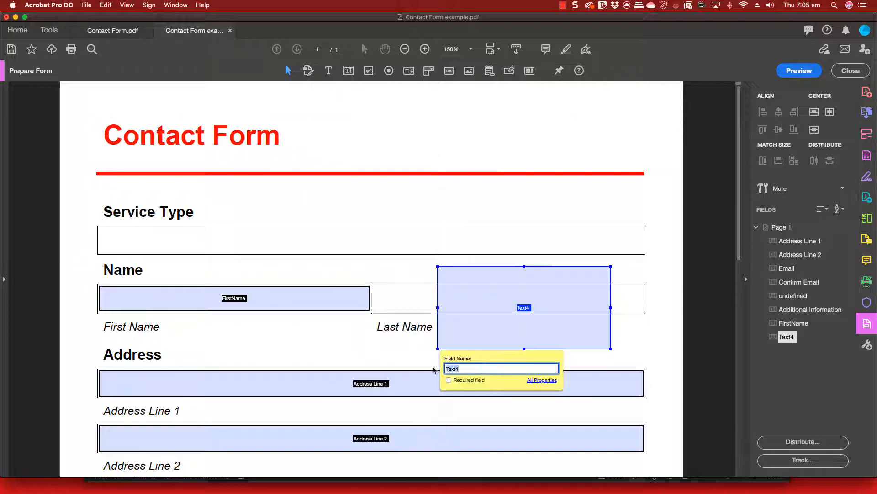
text(LastName)
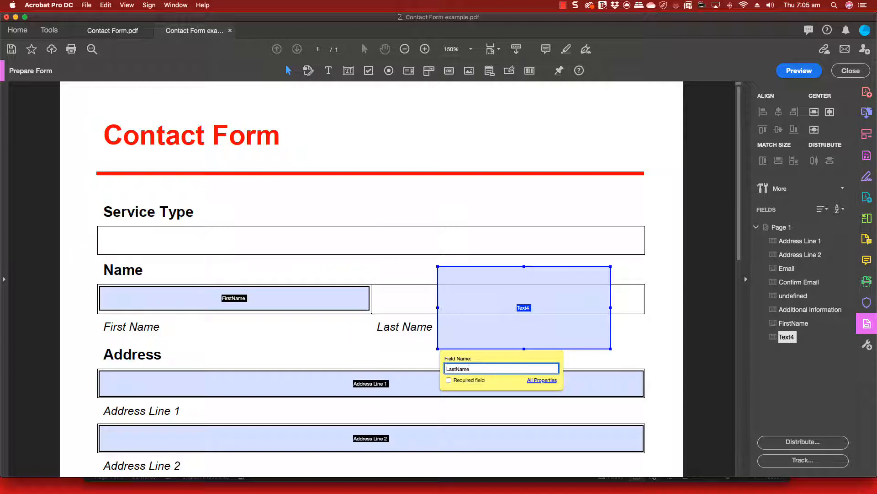
click(448, 232)
Match LastName's height and width to FirstName and move it into the Last Name box
click(313, 304)
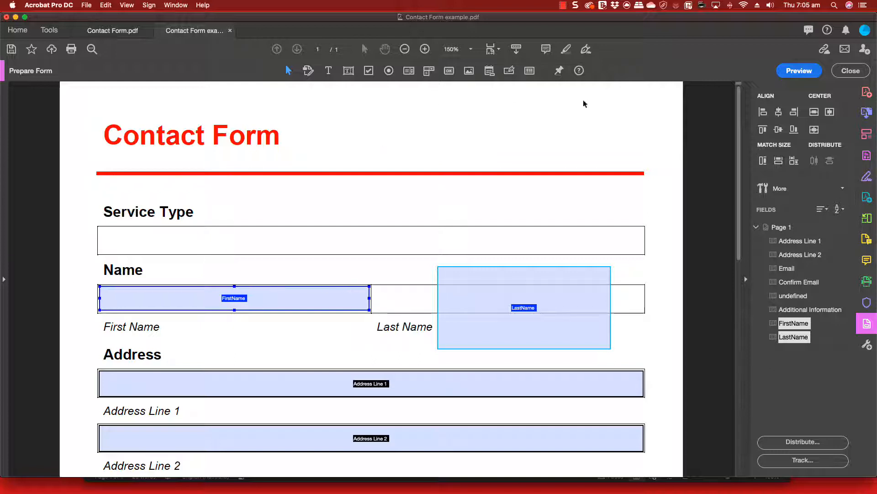
click(763, 161)
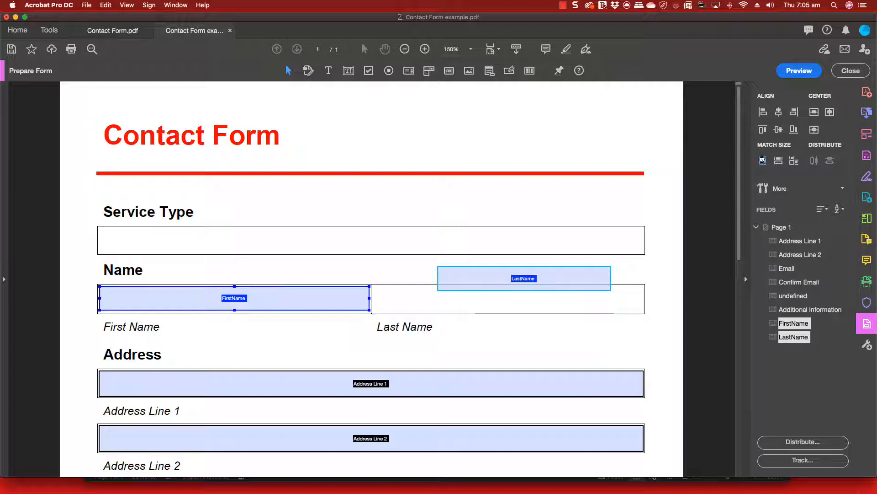
click(779, 160)
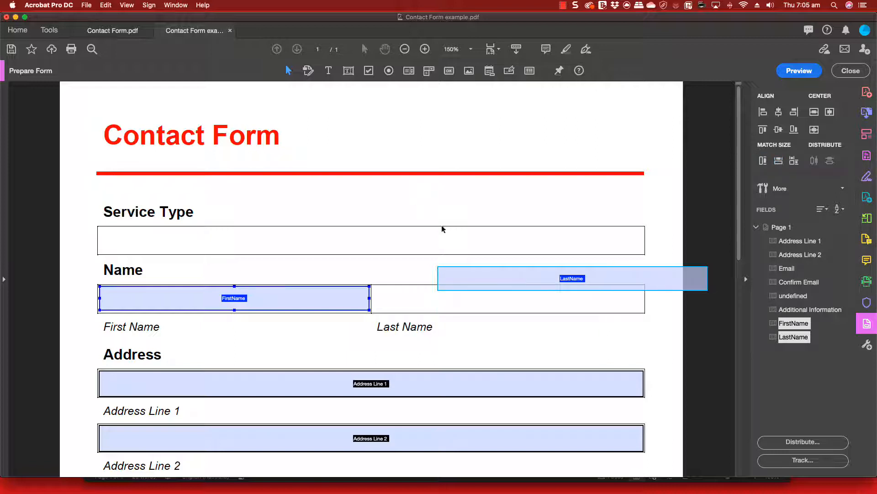
click(510, 236)
drag(614, 276, 549, 298)
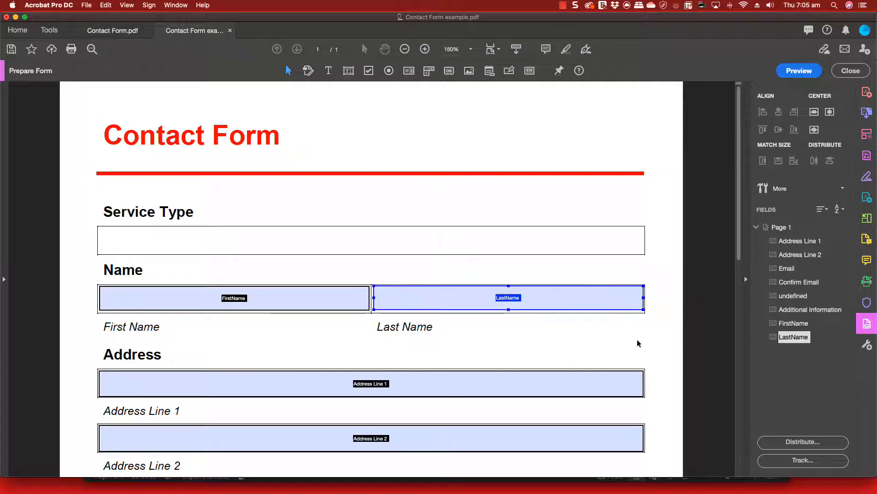
click(533, 344)
scroll(447, 365, down, 5)
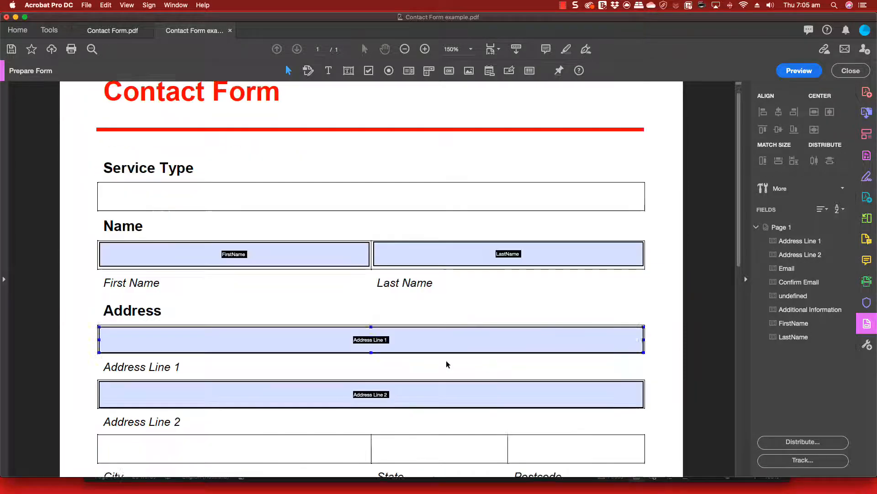
Draw text fields named City and Postcode inside their boxes on the address row
click(349, 70)
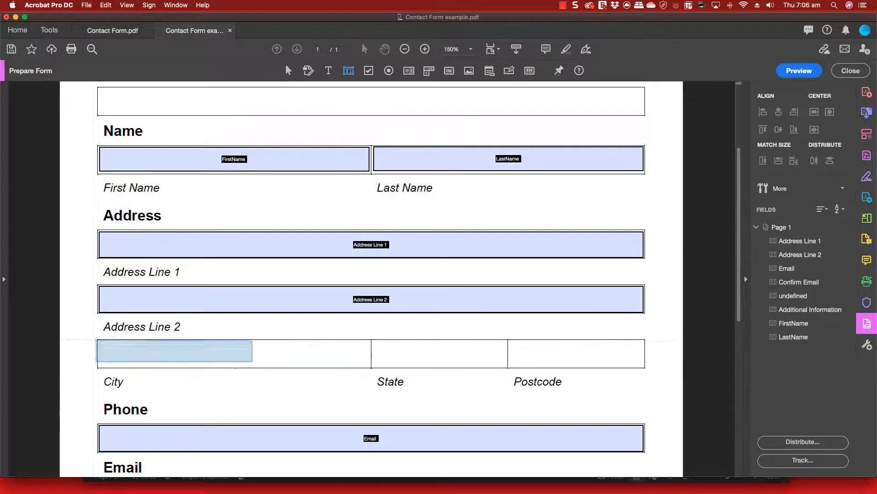
drag(98, 341, 371, 367)
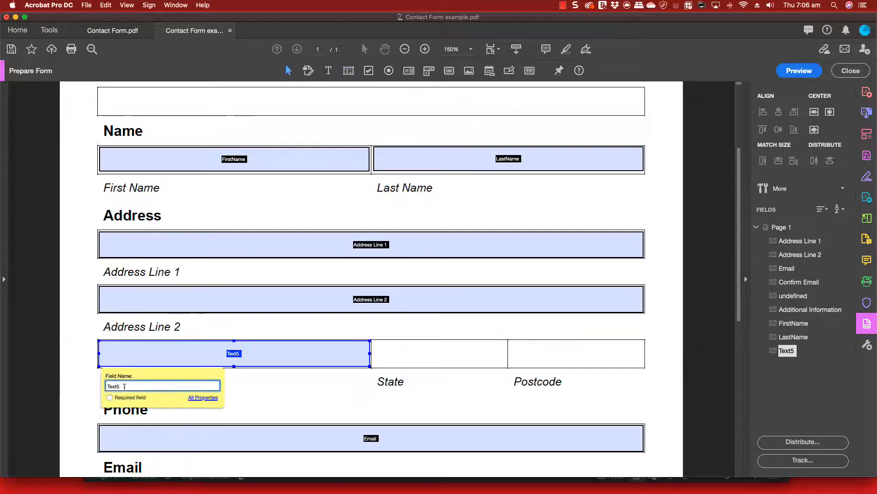
key(BackSpace)
key(BackSpace)
key(BackSpace)
key(BackSpace)
key(BackSpace)
text(City)
key(Return)
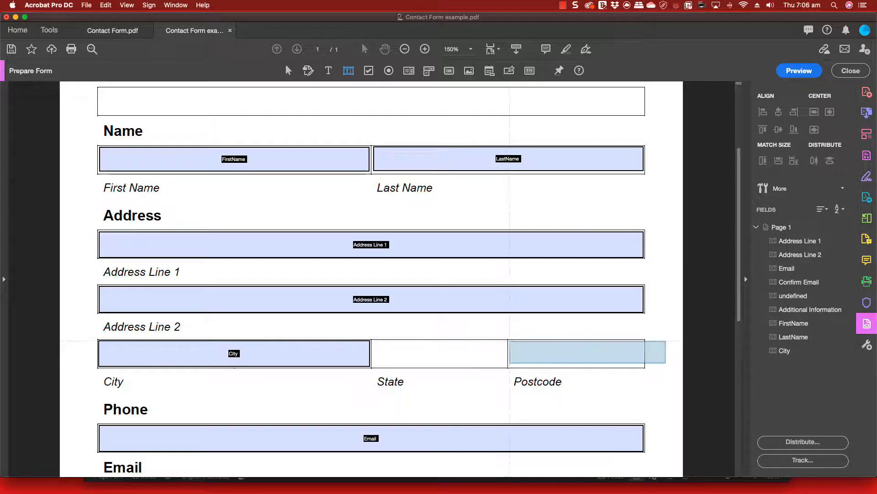
drag(509, 341, 644, 367)
text(Postcode)
key(Return)
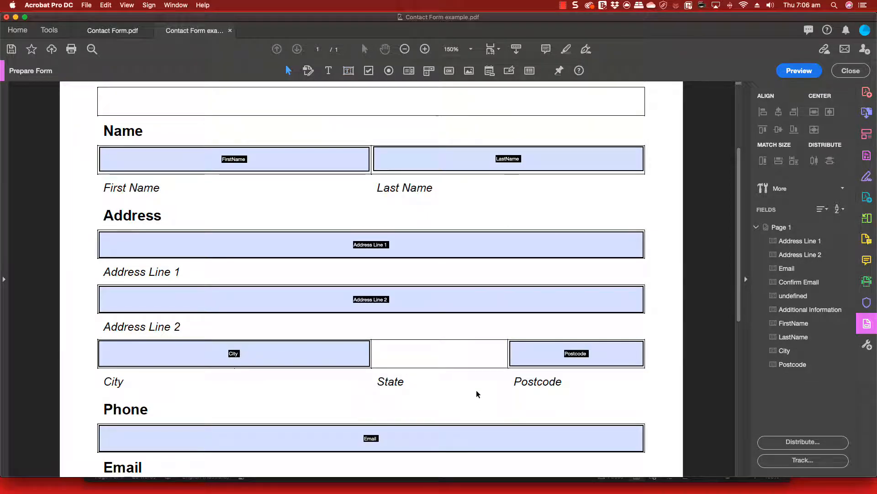
scroll(484, 368, up, 3)
click(408, 324)
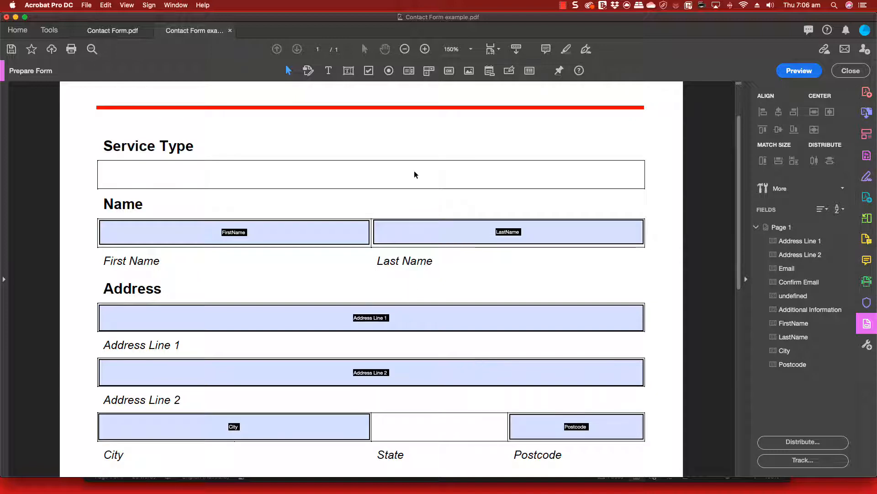
Draw a dropdown across the Service Type box and name it ServiceType
click(429, 70)
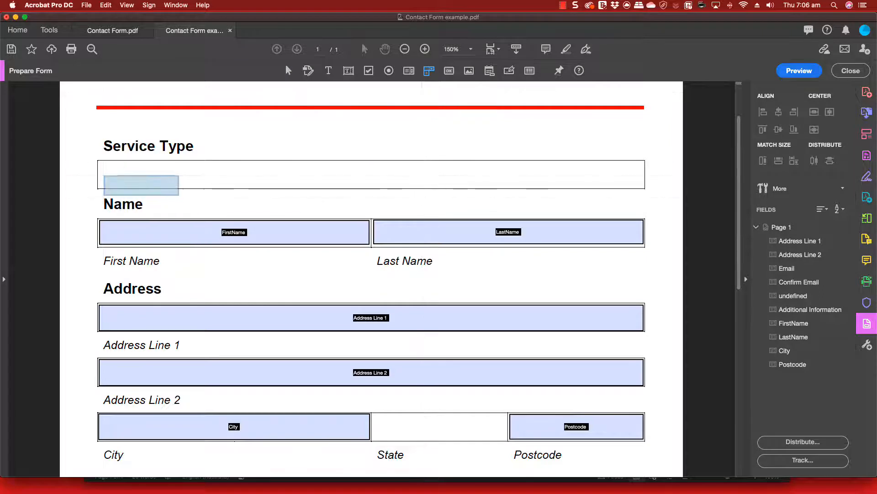
drag(99, 162, 643, 186)
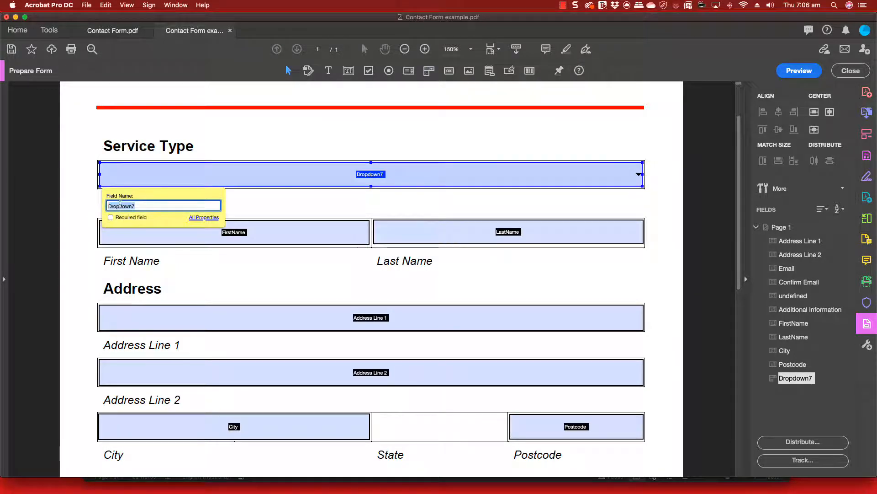
text(ServiceType)
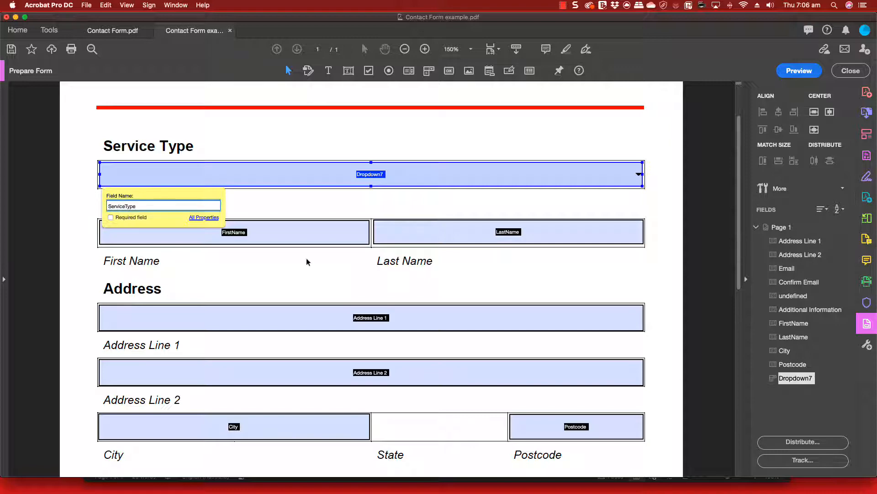
click(470, 287)
scroll(502, 206, down, 3)
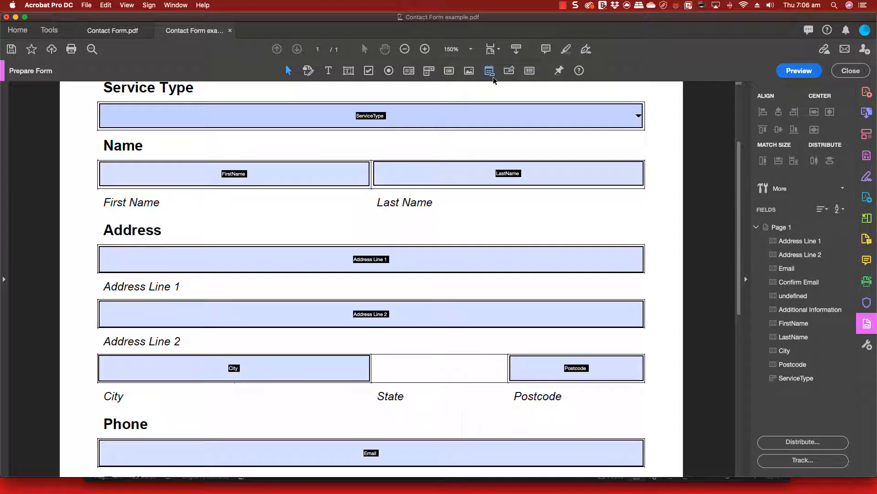
Draw a dropdown inside the State box and name it State
click(428, 70)
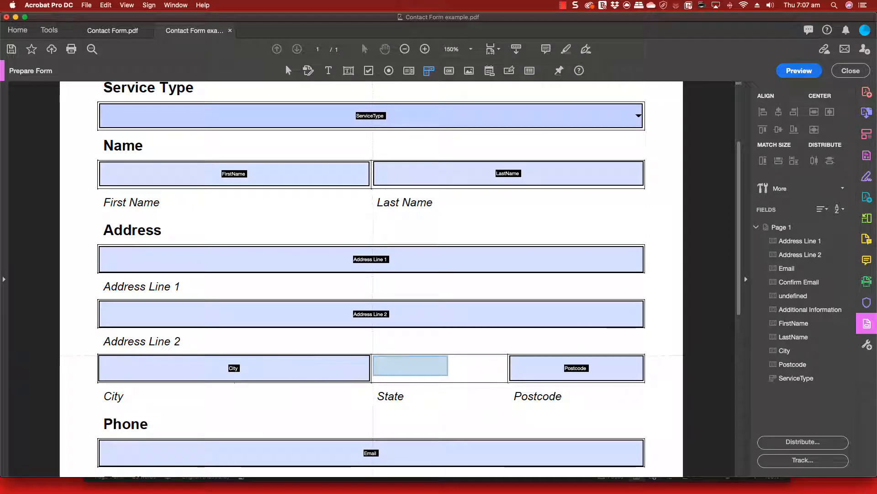
drag(373, 355, 507, 383)
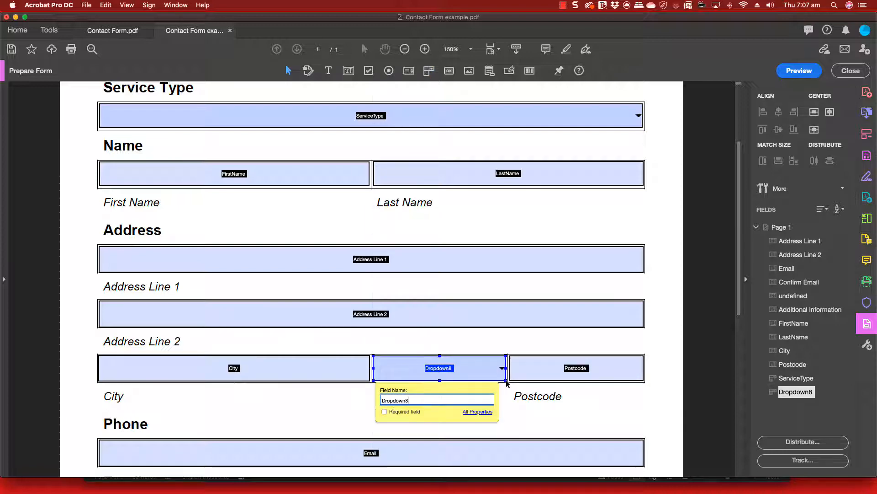
double_click(395, 400)
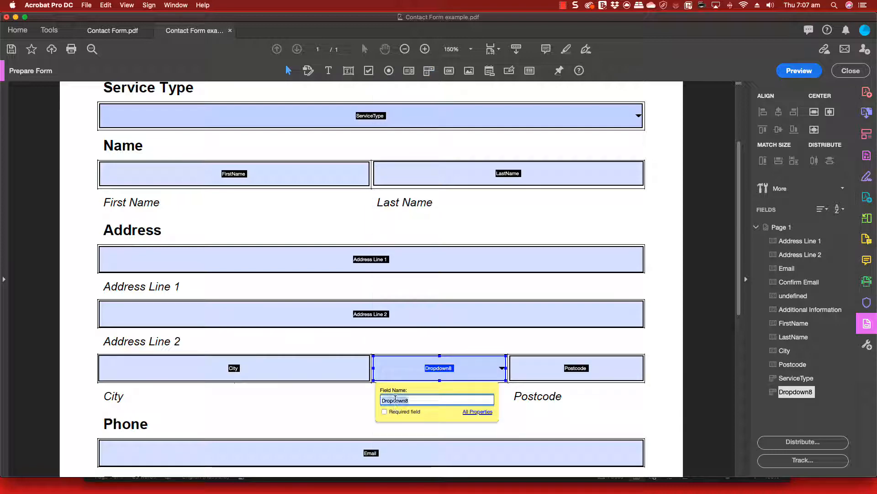
text(S)
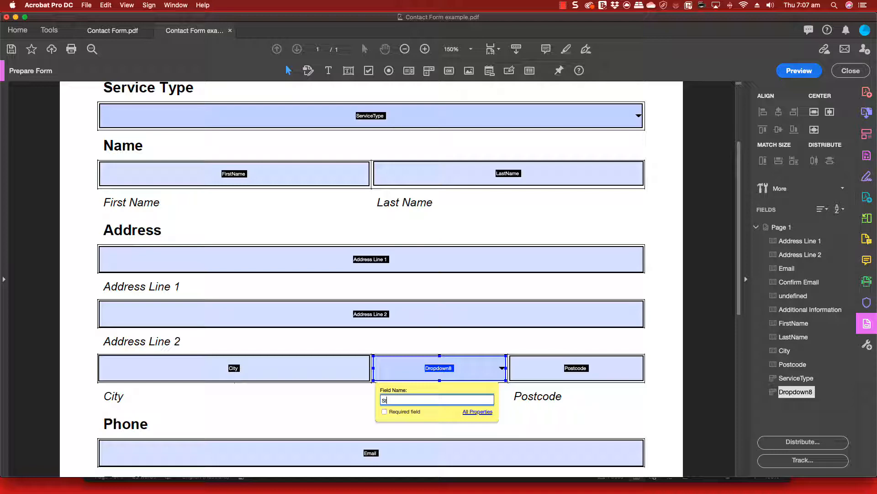
text(tate)
key(Return)
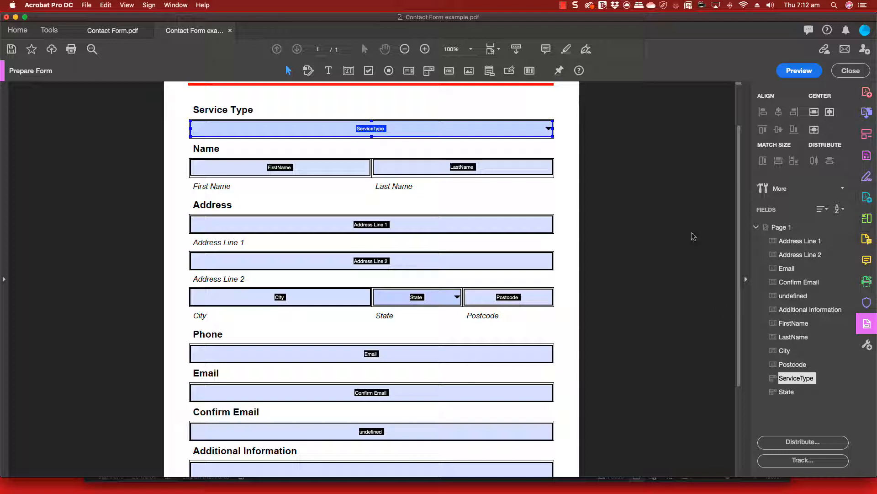
In ServiceType's dropdown properties, add Technical writing as the first list item
right_click(419, 125)
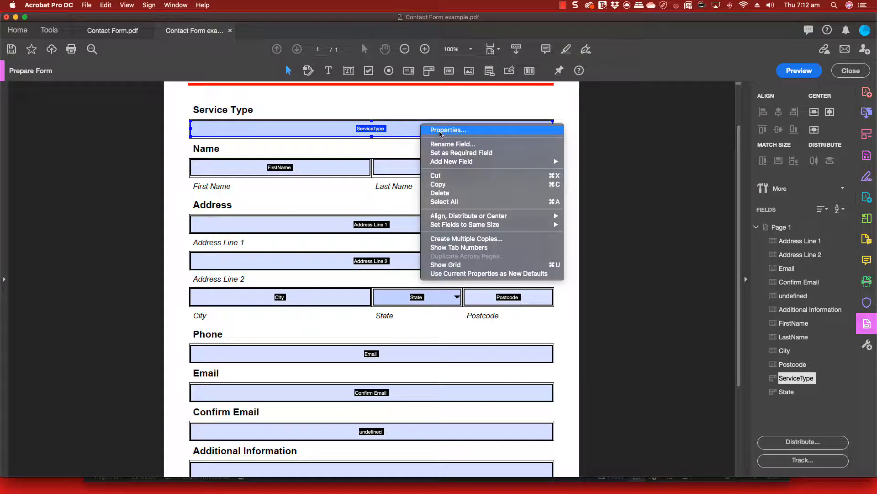
click(440, 132)
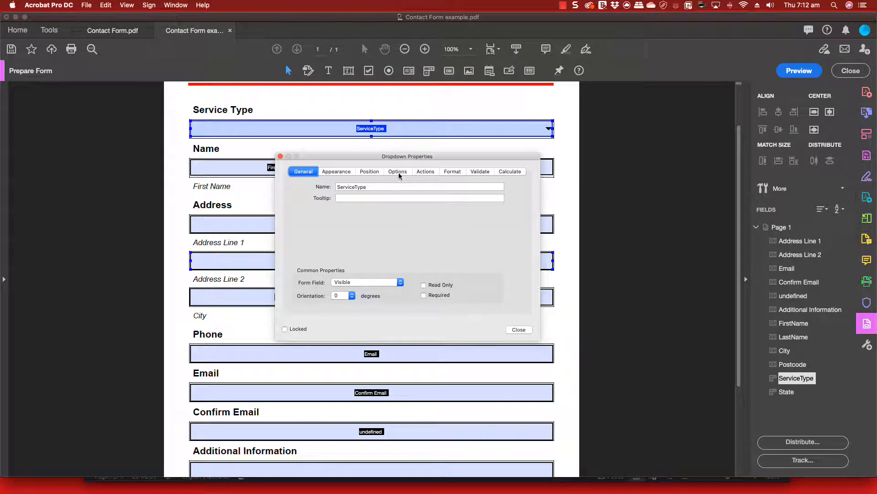
click(398, 172)
click(394, 187)
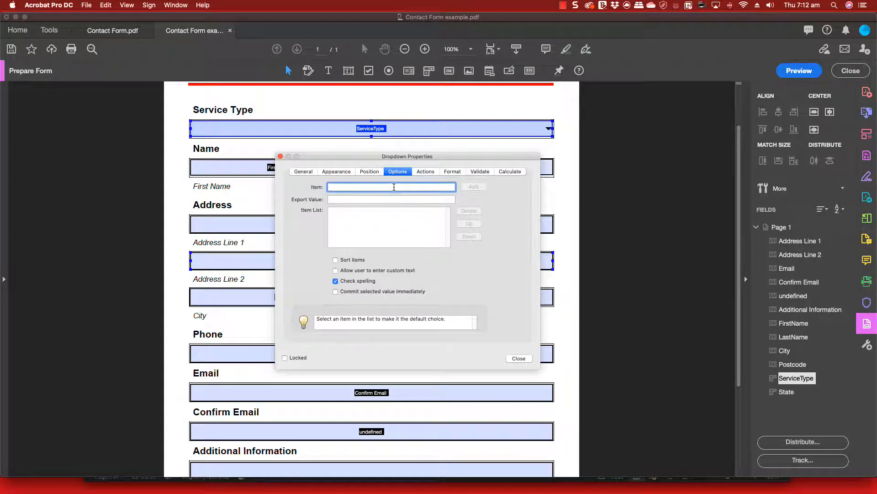
text(Technical writing)
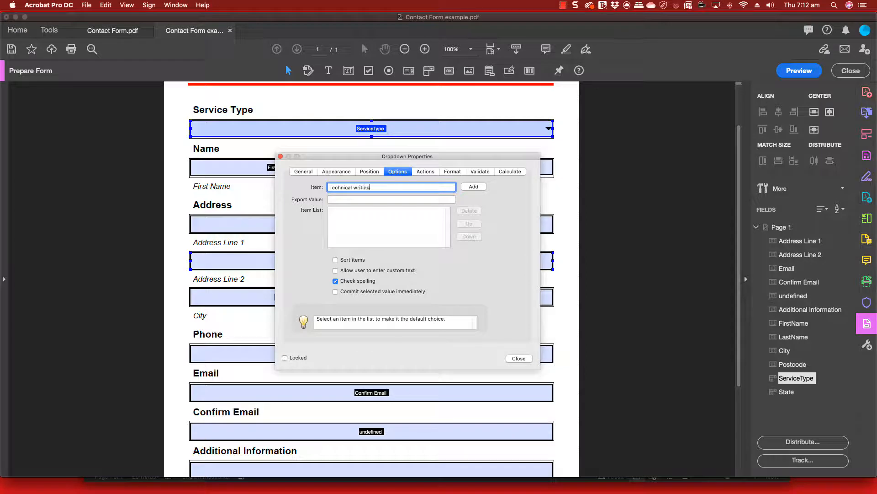
click(473, 187)
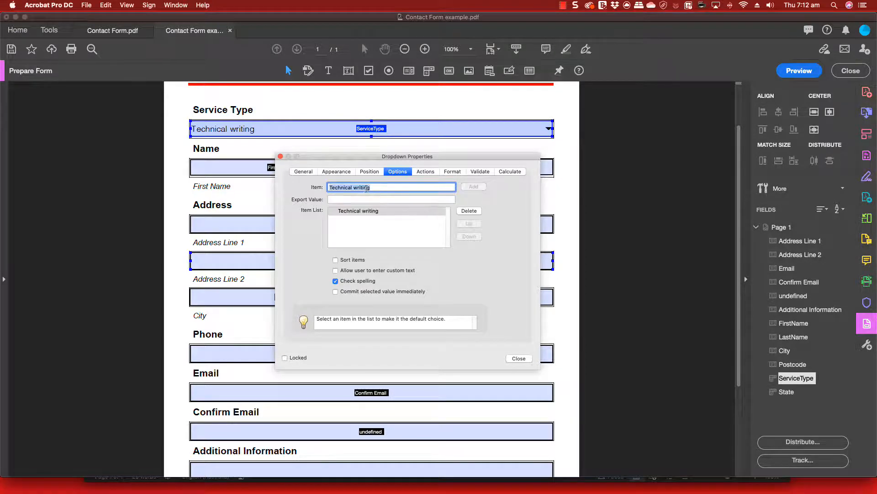
Add Creative writing, Editing and proofreading, and Select one to the item list
click(356, 187)
double_click(352, 188)
text(Creative)
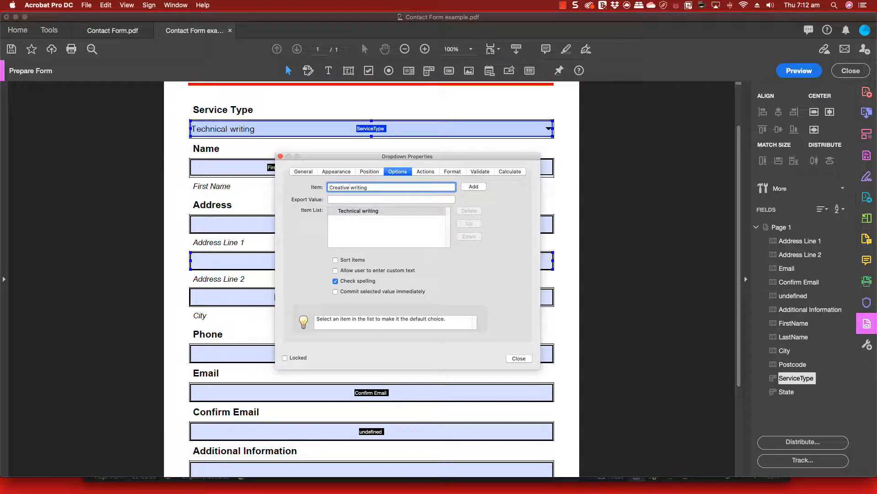
click(474, 187)
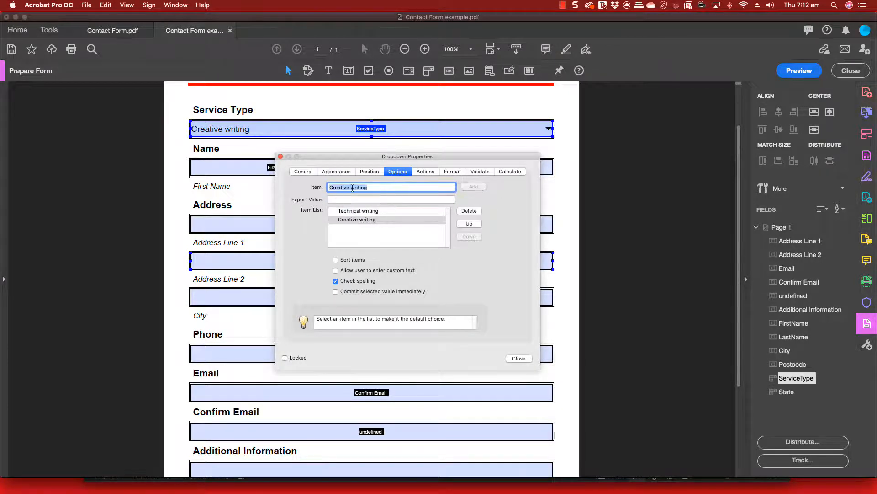
text(Editing a)
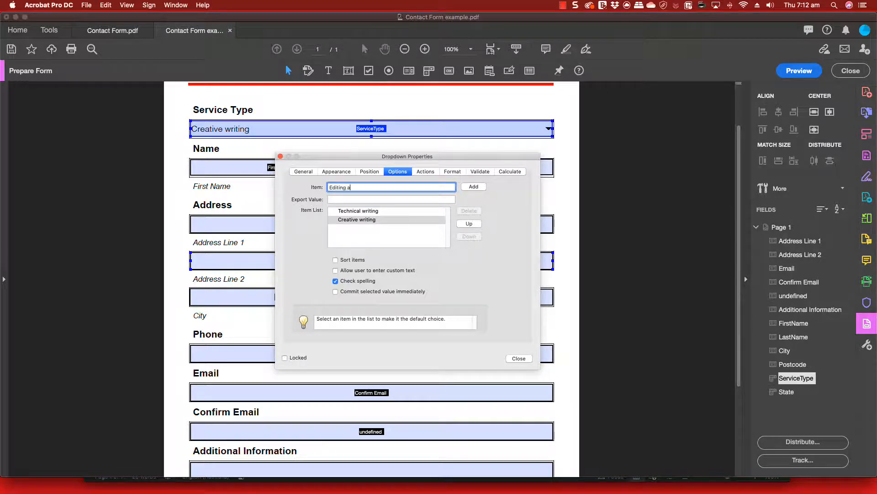
text(nd proofreadin)
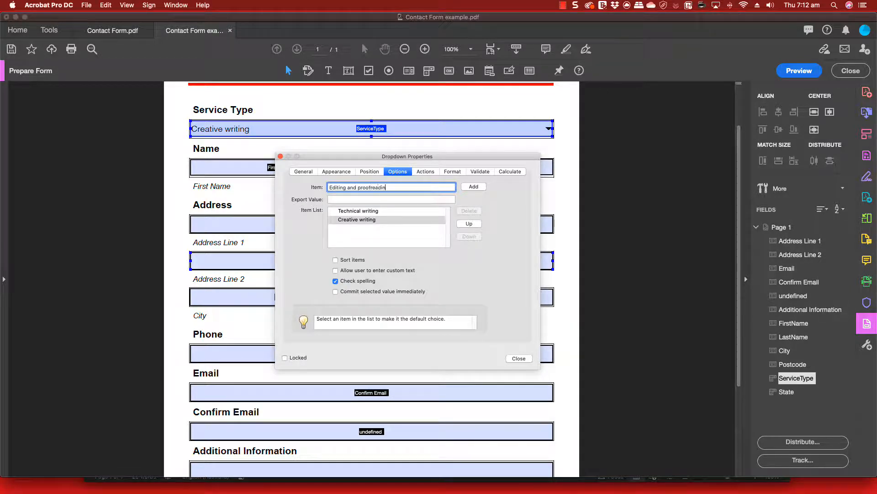
text(g)
click(474, 186)
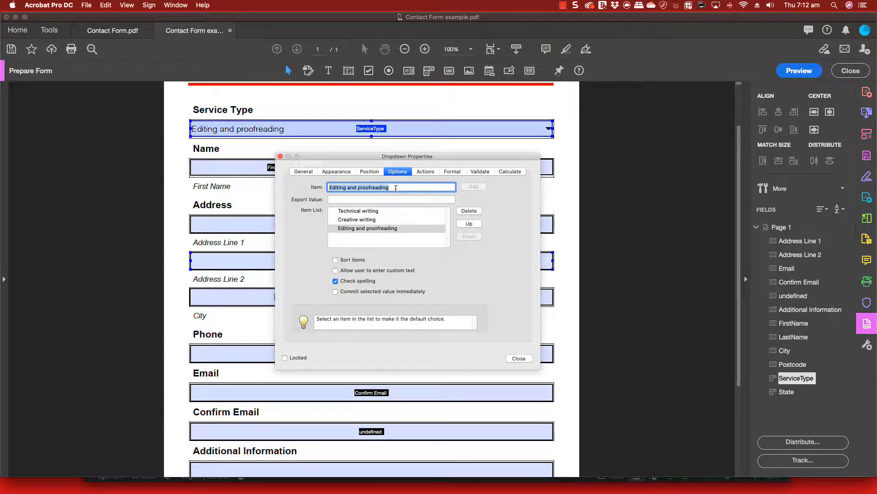
text(Select one)
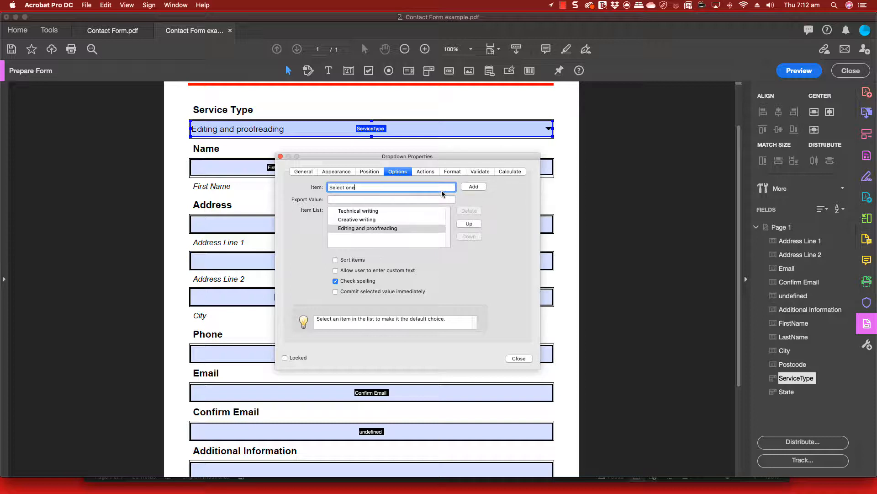
click(472, 187)
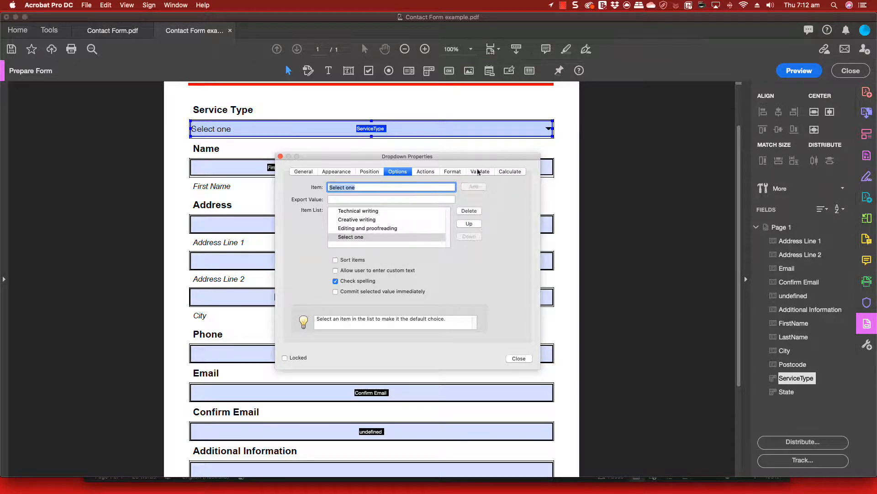
Reorder items to Select one, Creative writing, Editing and proofreading, Technical writing, then close
click(470, 224)
click(470, 224)
click(470, 224)
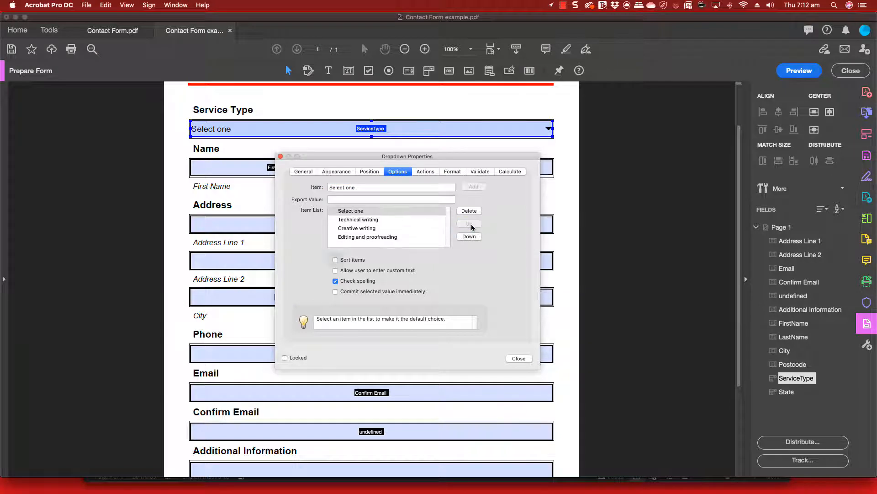
click(365, 229)
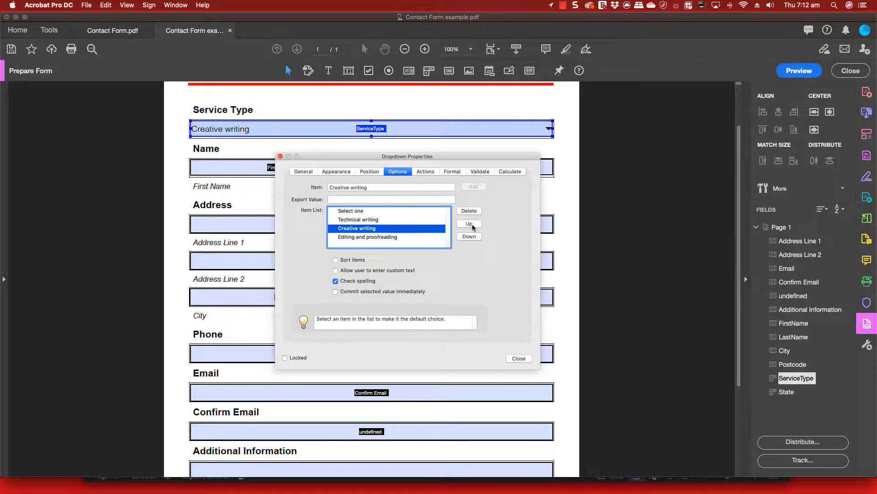
click(471, 224)
click(365, 237)
click(469, 224)
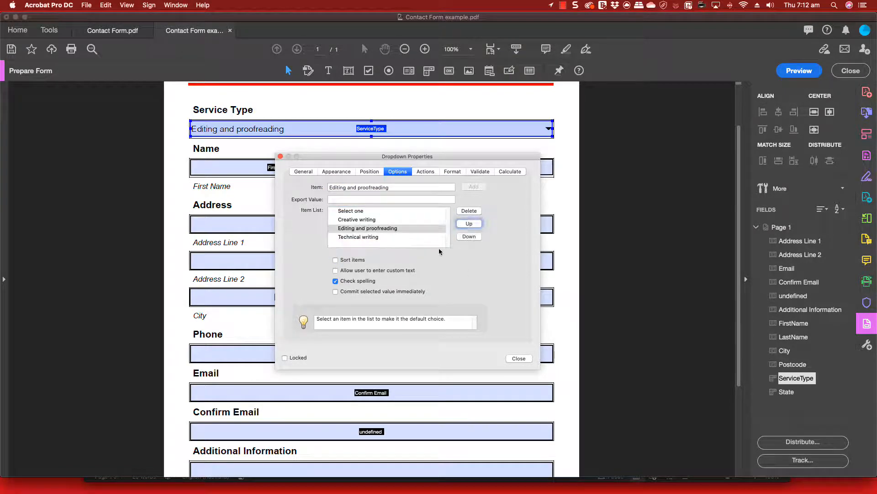
click(519, 359)
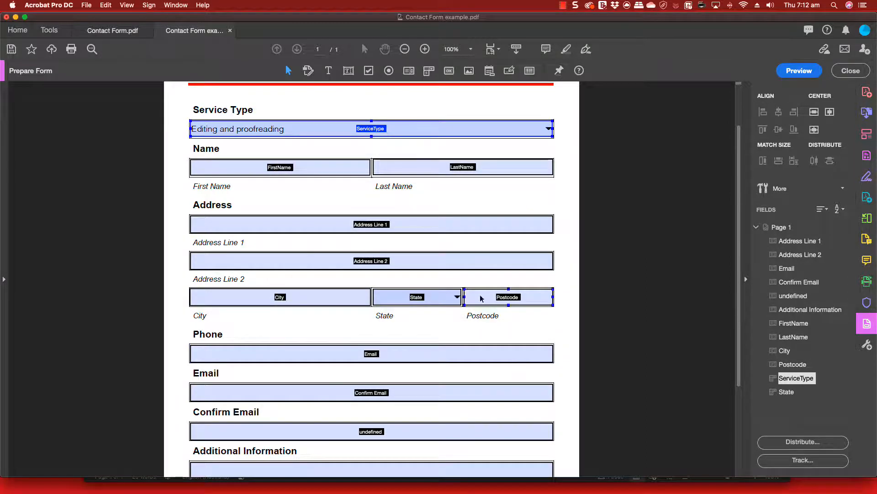
In the State dropdown's properties, add NSW, VIC and SA to the options list
right_click(424, 299)
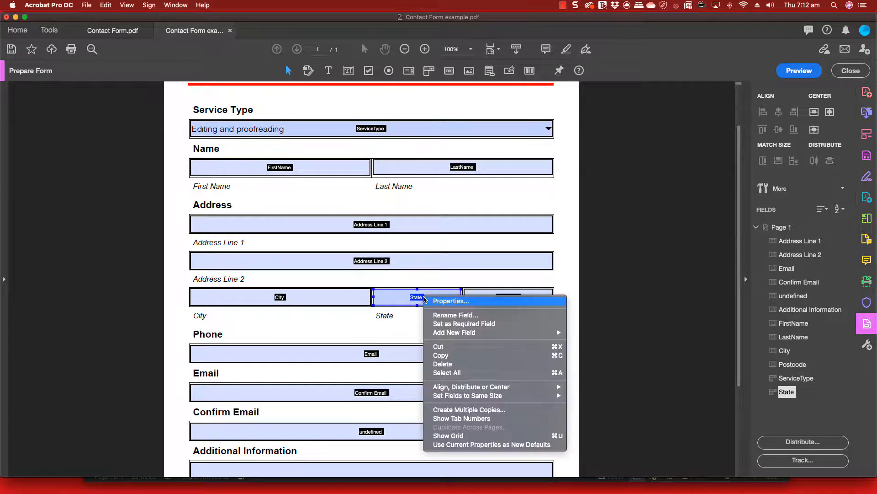
click(444, 301)
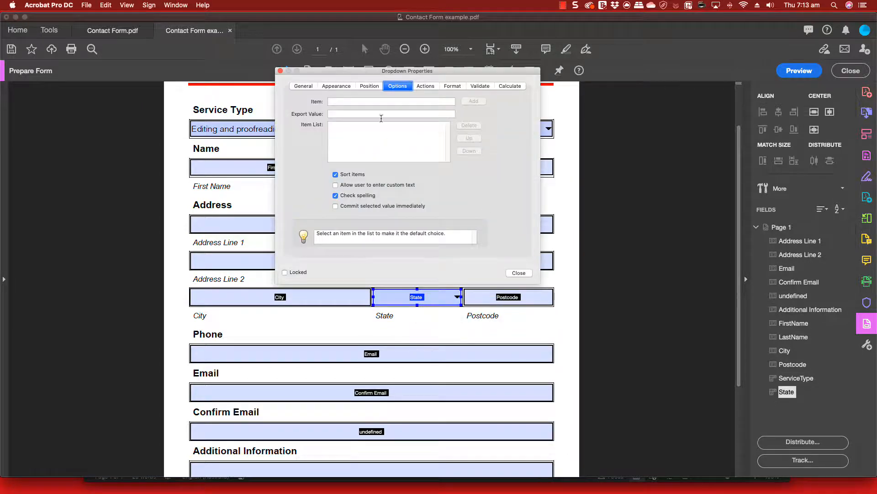
click(375, 101)
text(NSW)
key(Return)
text(v)
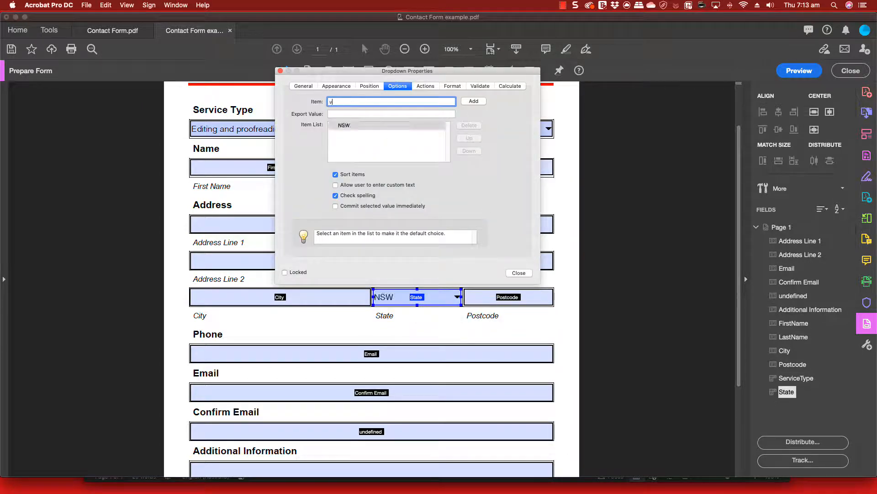
text(ic)
key(BackSpace)
key(BackSpace)
key(BackSpace)
text(VIC)
click(470, 103)
text(SA)
click(474, 104)
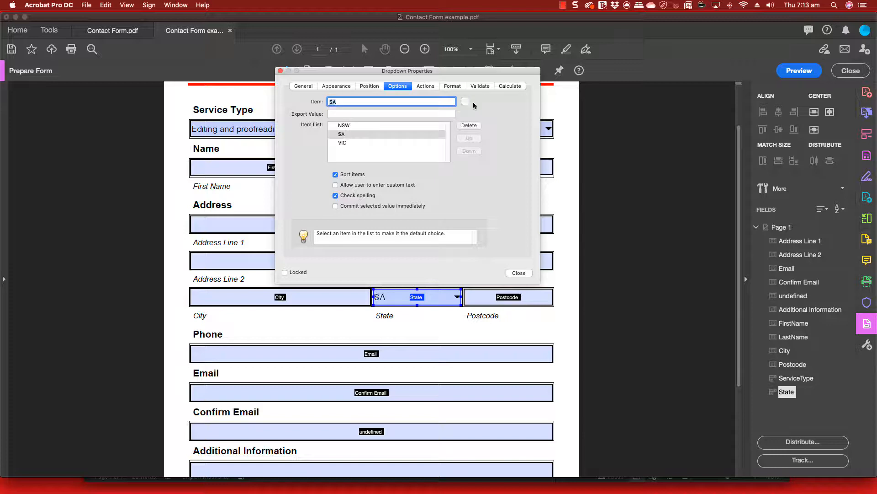
Add QLD, NT, TAS and ACT to the State options
text(QLD)
click(474, 104)
text(NT)
click(475, 104)
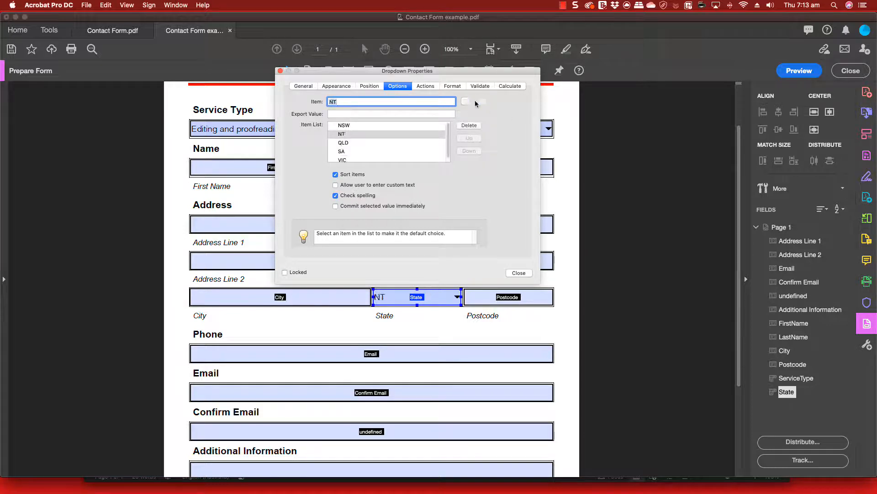
text(TAS)
click(476, 103)
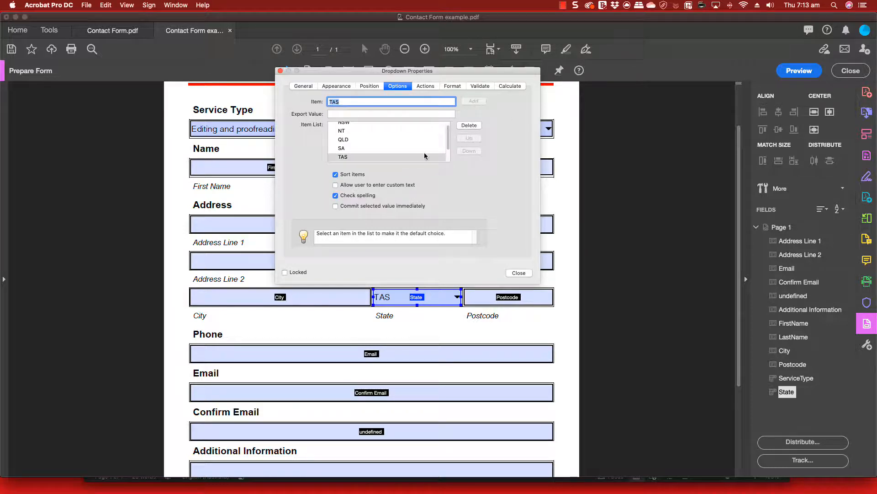
text(ACT)
click(475, 104)
click(564, 5)
click(576, 25)
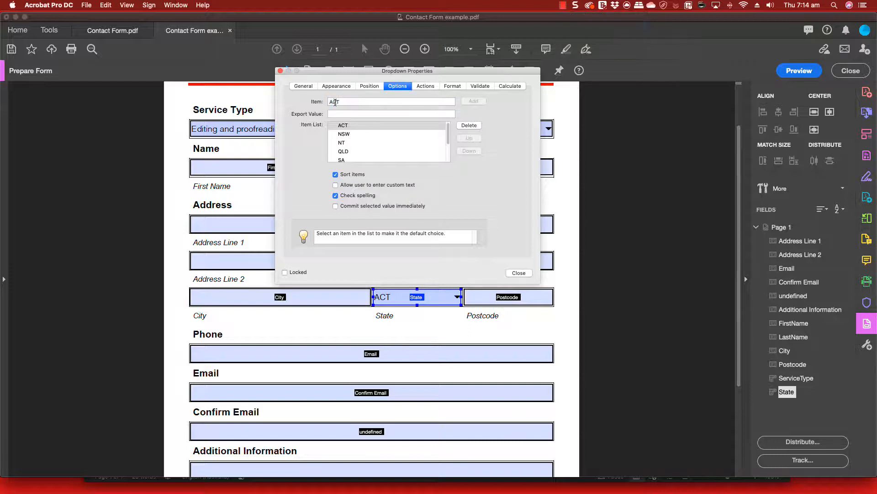
Add Select one, turn off Sort items, move it to the top, and make QLD the default
double_click(335, 103)
text(Select one)
click(473, 101)
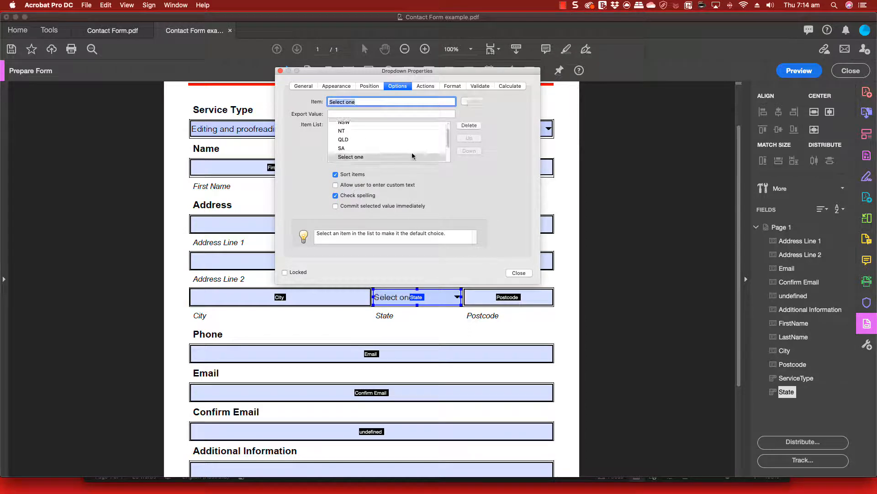
click(412, 156)
click(335, 174)
click(468, 138)
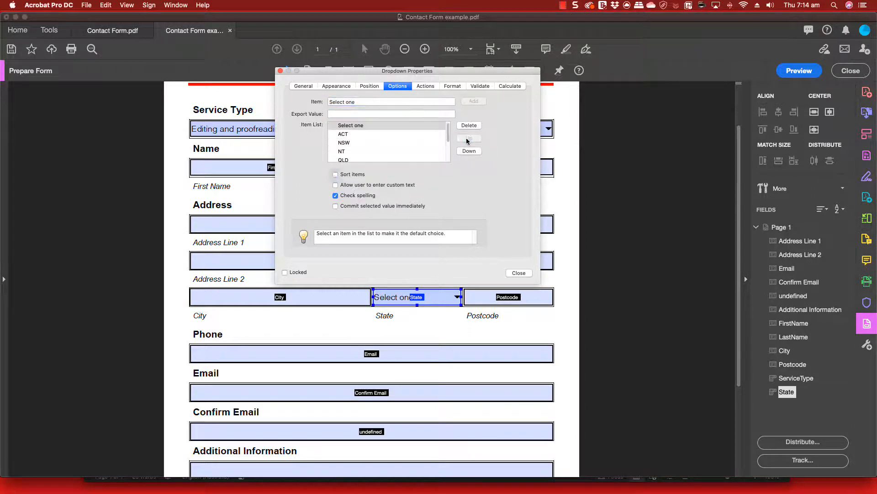
click(356, 158)
scroll(378, 154, down, 3)
scroll(371, 155, up, 1)
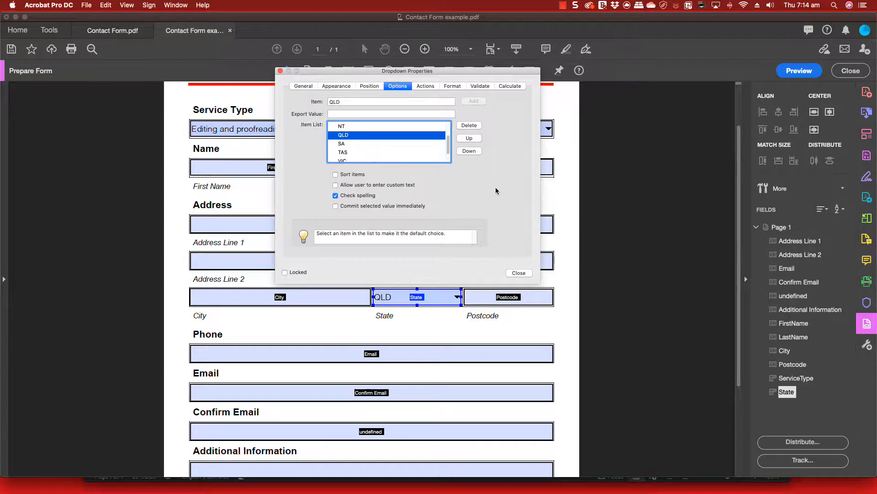
click(281, 71)
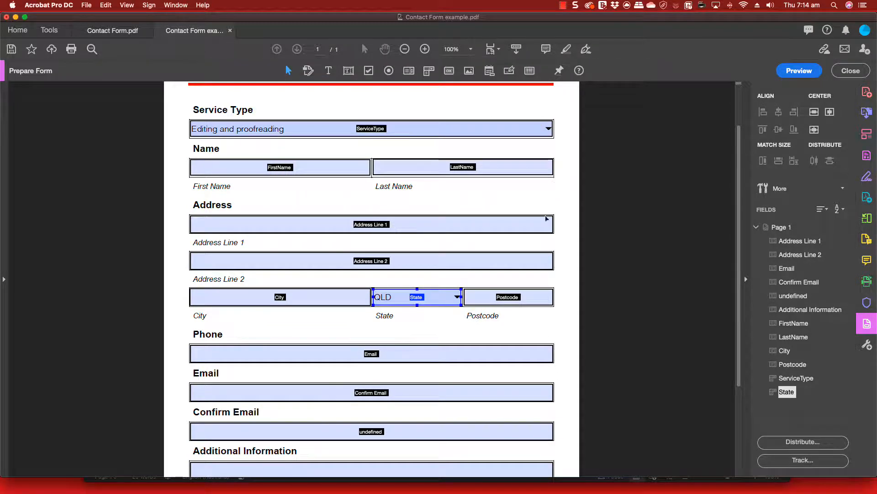
In Preview, open and close the State and Service Type lists to check their choices
click(797, 71)
click(514, 297)
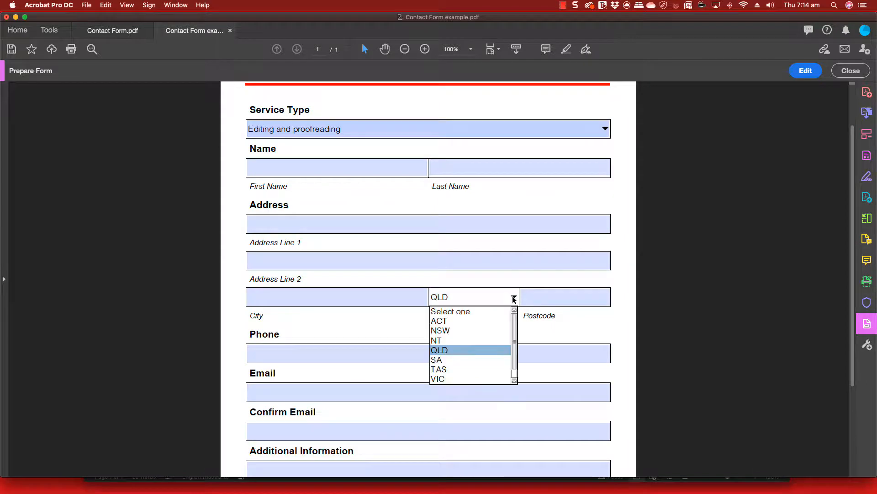
click(617, 262)
click(550, 129)
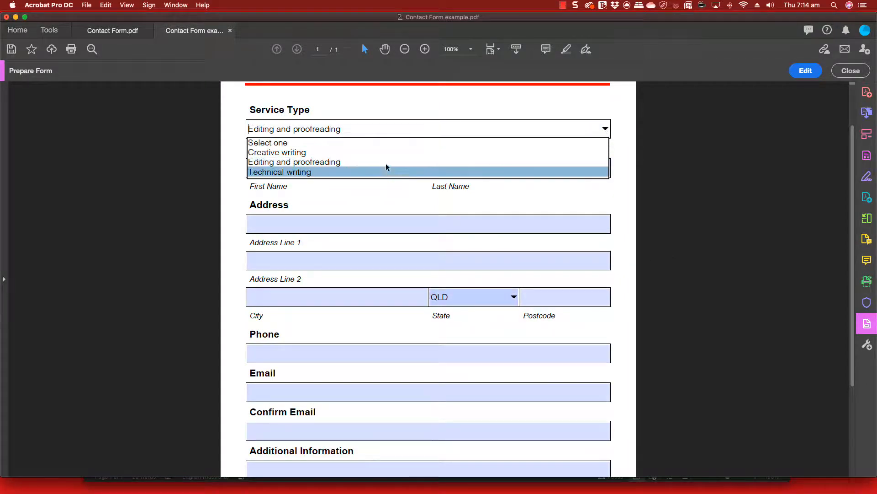
click(692, 151)
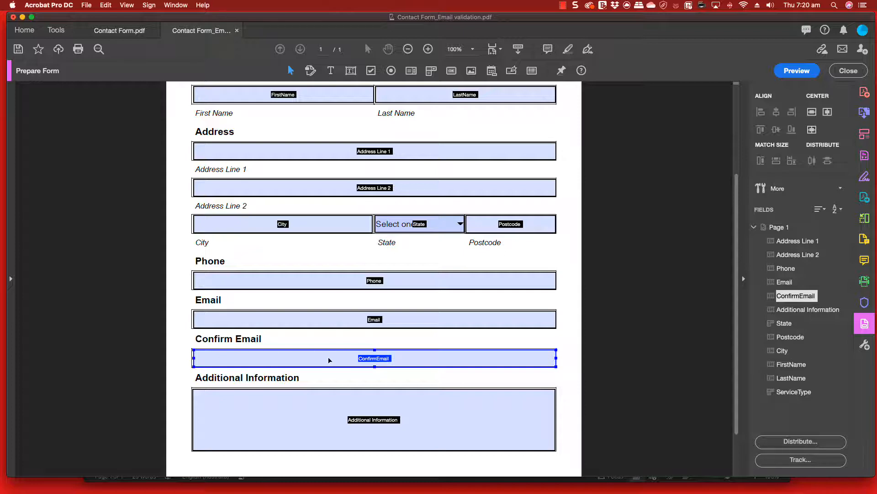
shift+click(280, 317)
click(563, 5)
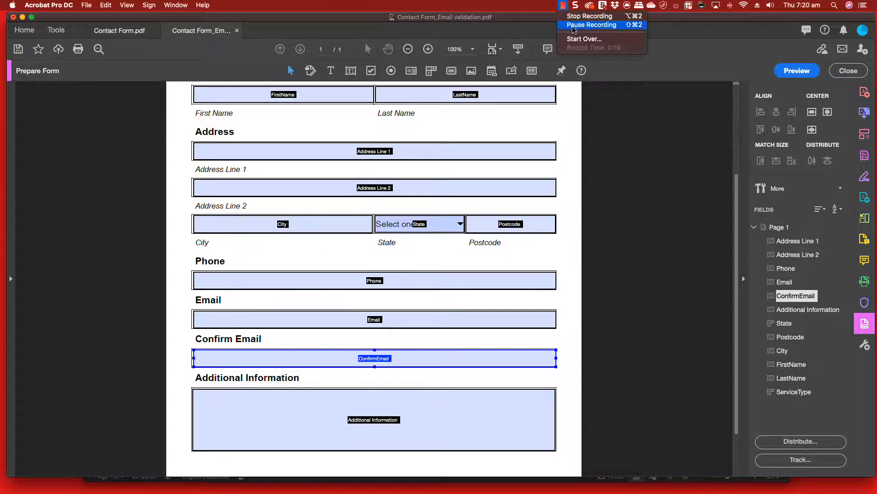
click(579, 38)
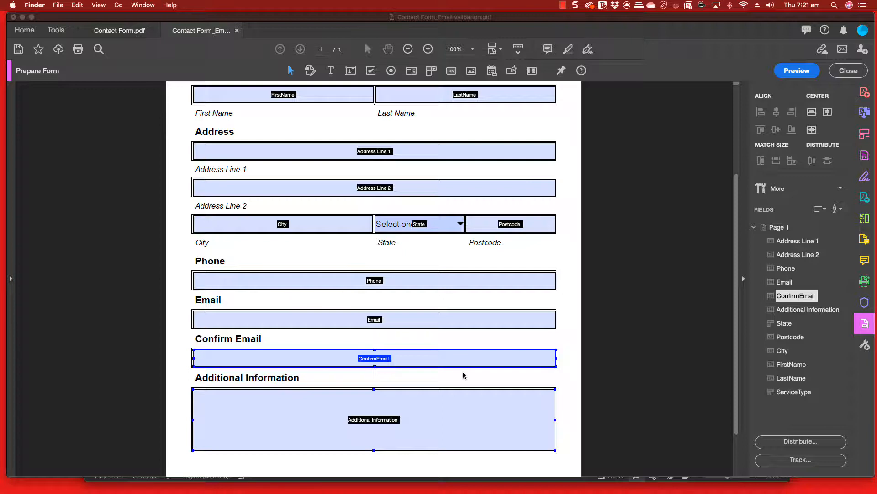
click(463, 373)
Paste a custom Validate script into ConfirmEmail's properties that alerts 'The emails do not match'
right_click(416, 359)
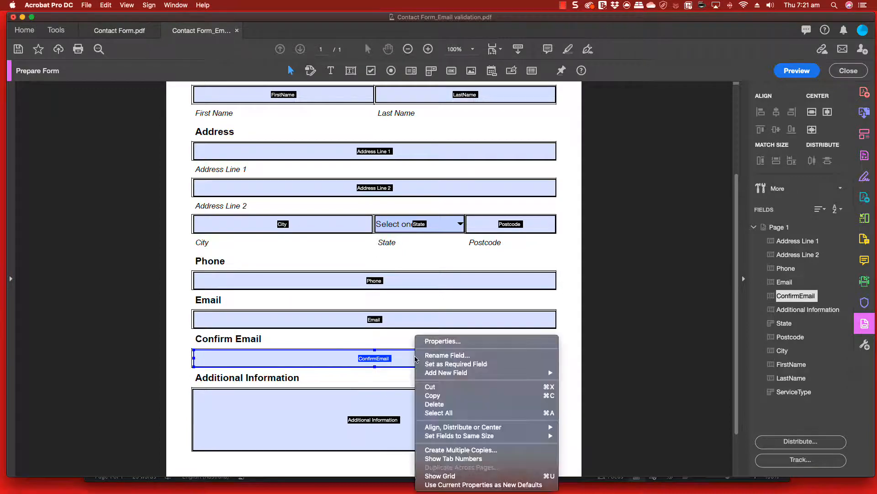
click(441, 341)
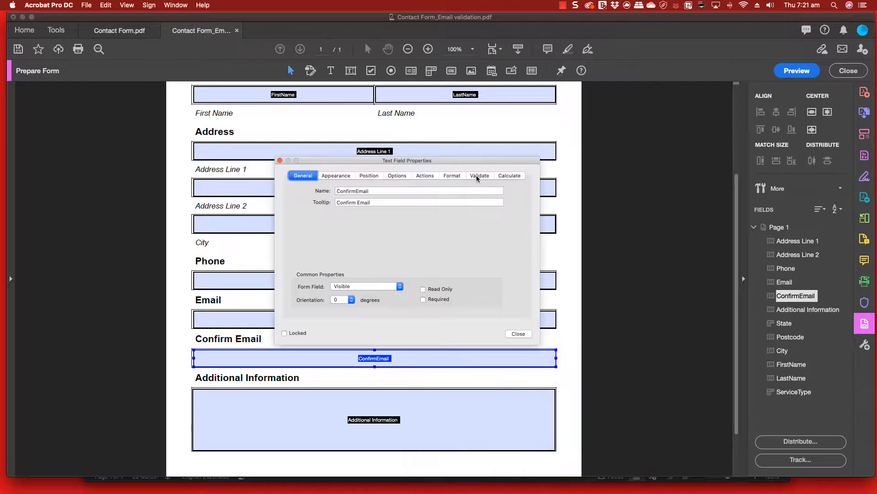
click(477, 177)
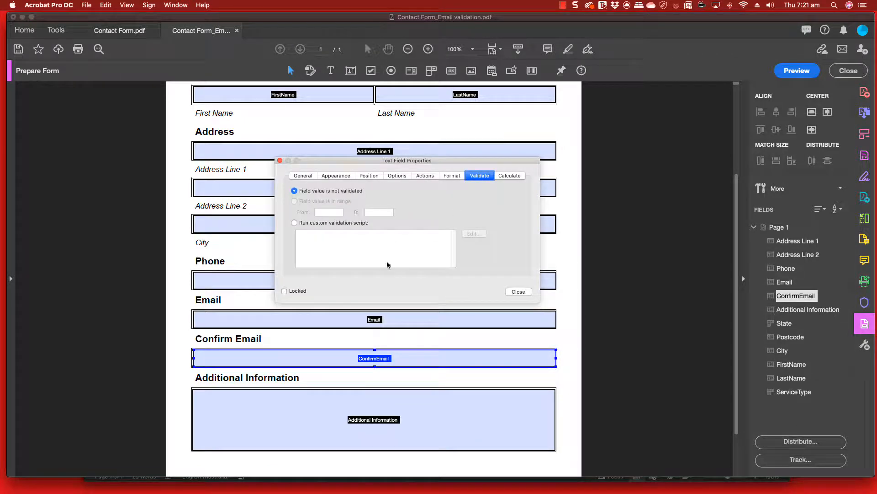
click(294, 223)
click(481, 234)
drag(642, 104, 371, 134)
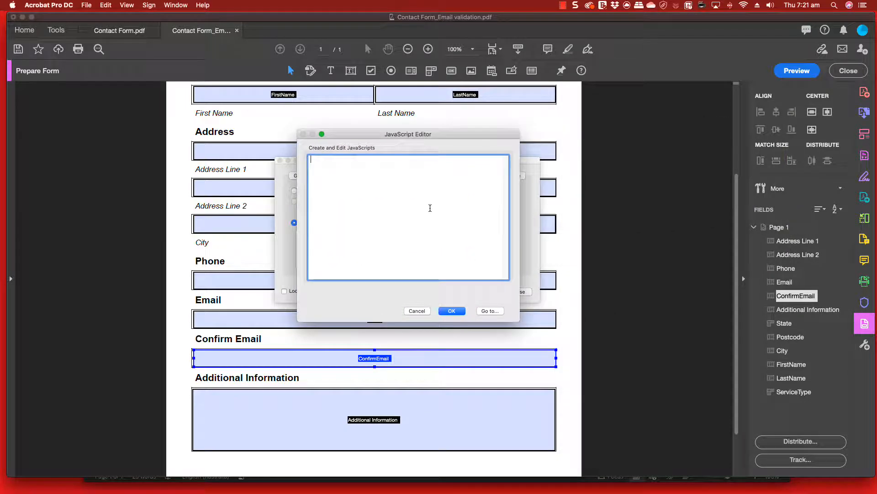
text(if (event.value != this.getField("Email").value) { app.alert("The emails do not match") event.target.textColor = color.red;;  } else { event.target.textColor = color.black; })
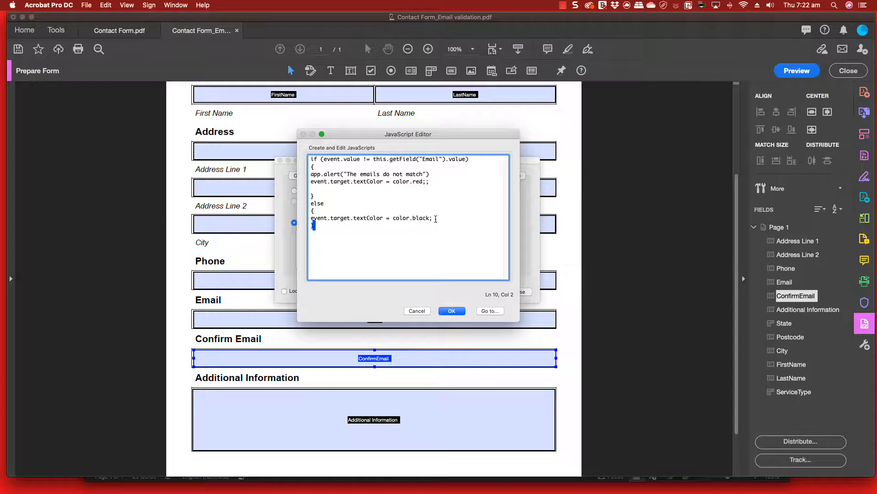
click(451, 311)
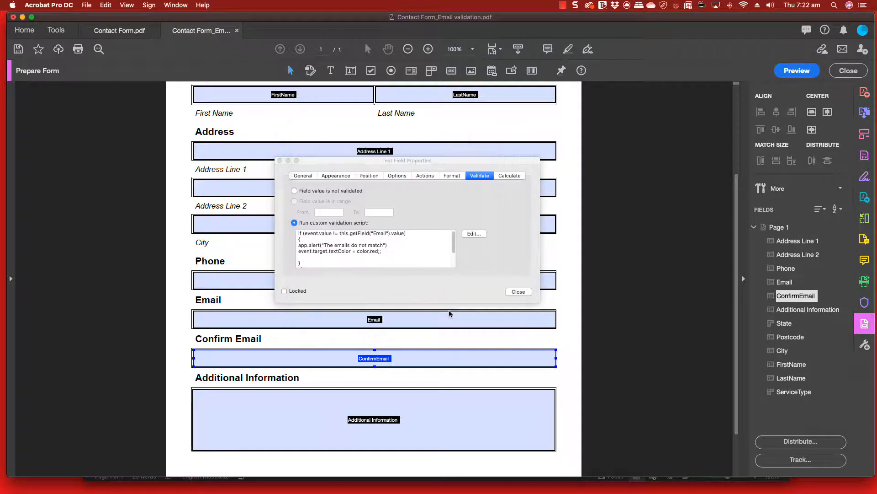
click(515, 293)
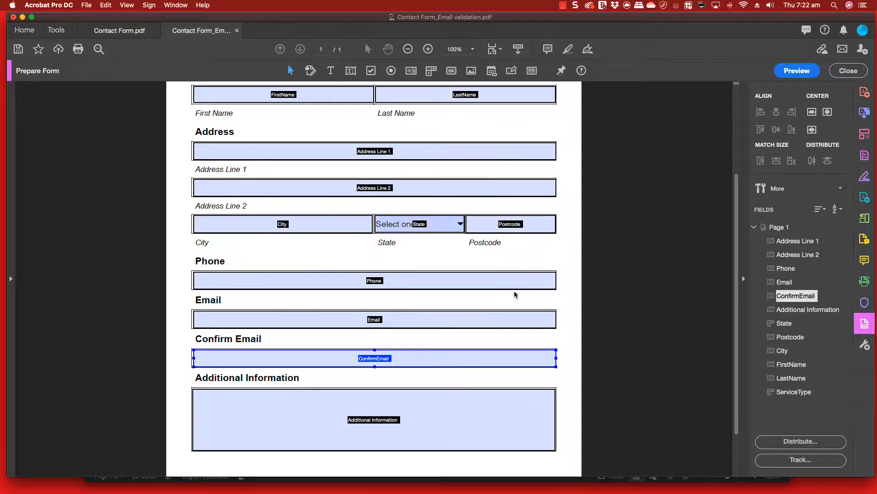
In Preview, enter a sample address in Email and a .com.au variant in Confirm Email
click(797, 70)
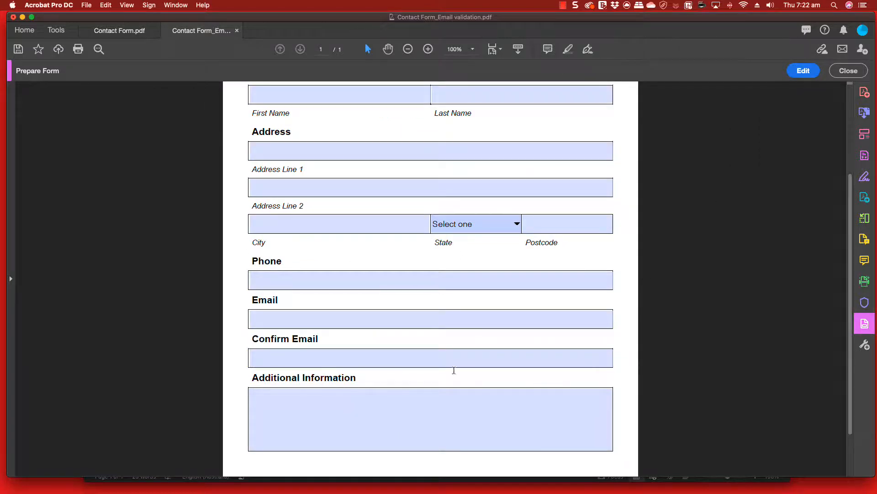
click(359, 322)
text(emnai)
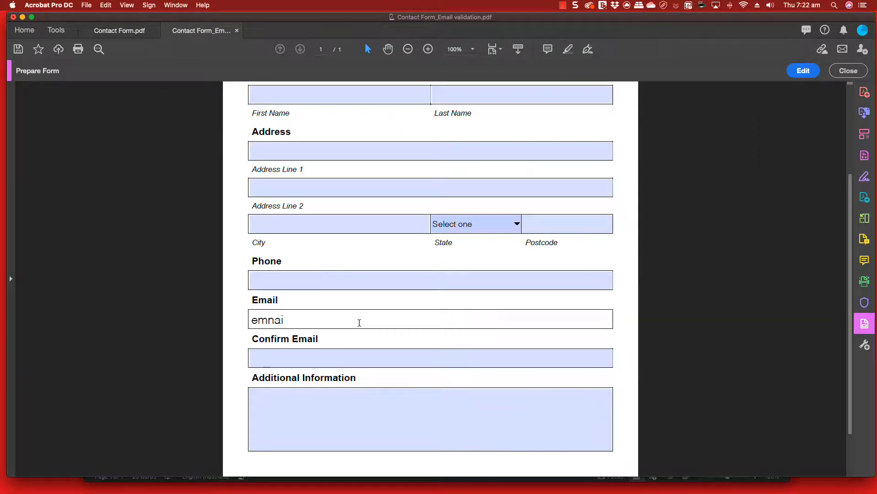
key(BackSpace)
key(BackSpace)
key(BackSpace)
text(i)
key(BackSpace)
text(ail@ emailaddress.com)
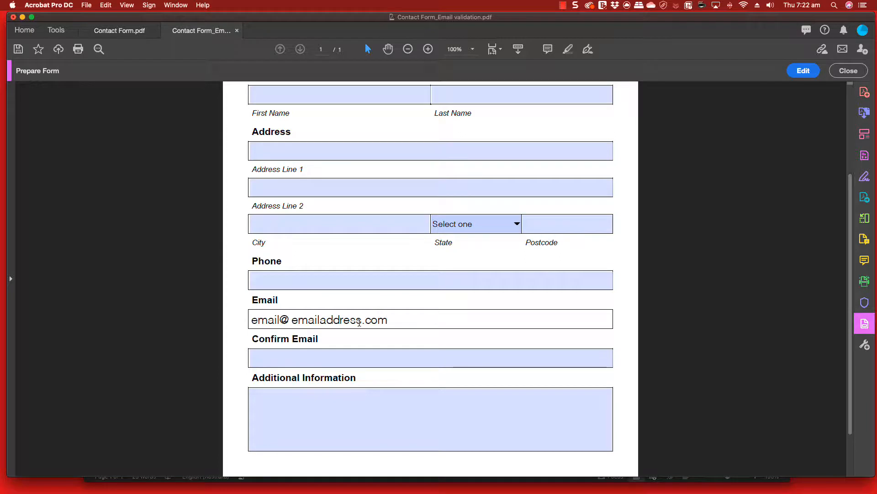
key(Tab)
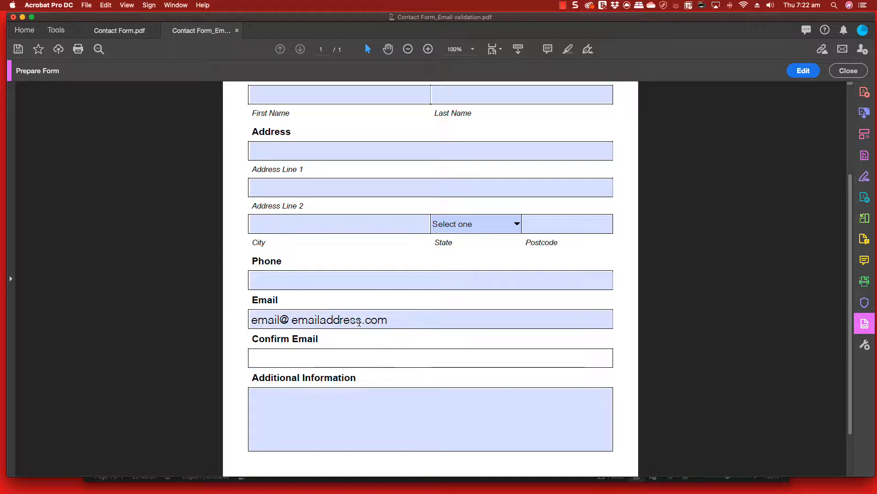
text(email@ ema)
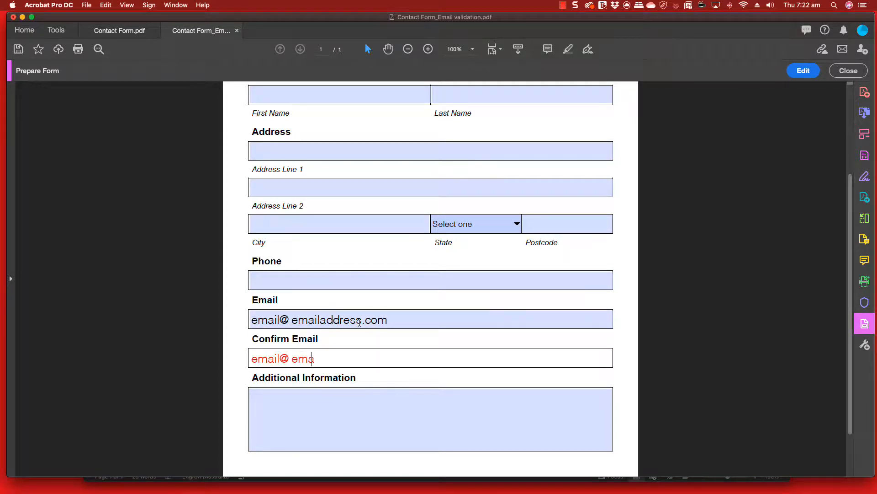
text(iladdress.com.au)
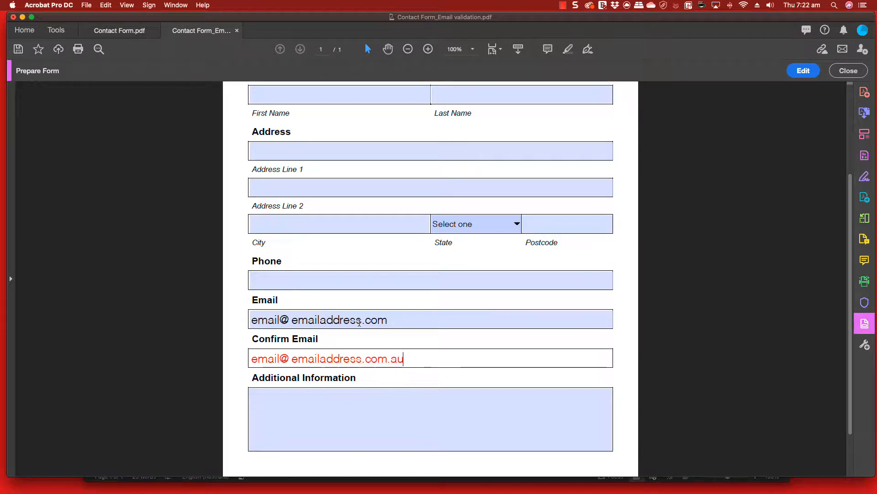
key(Tab)
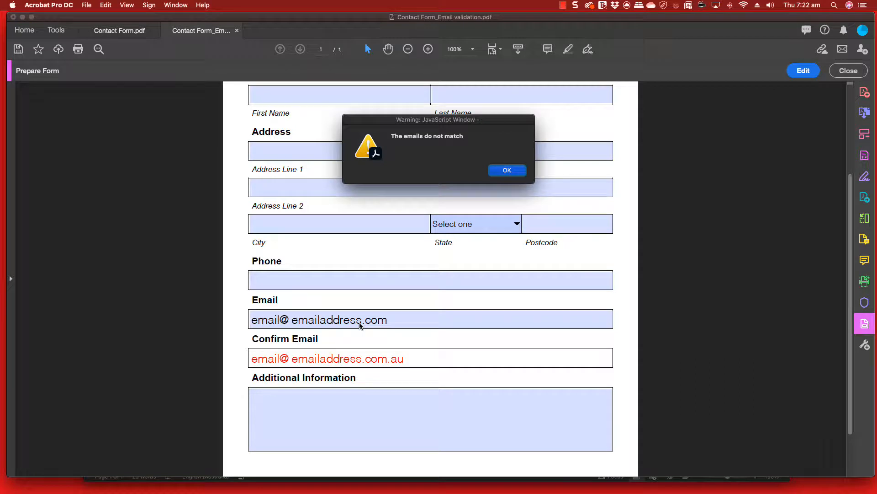
Dismiss the mismatch warning and change Confirm Email's ending from .com.au to .com
click(507, 170)
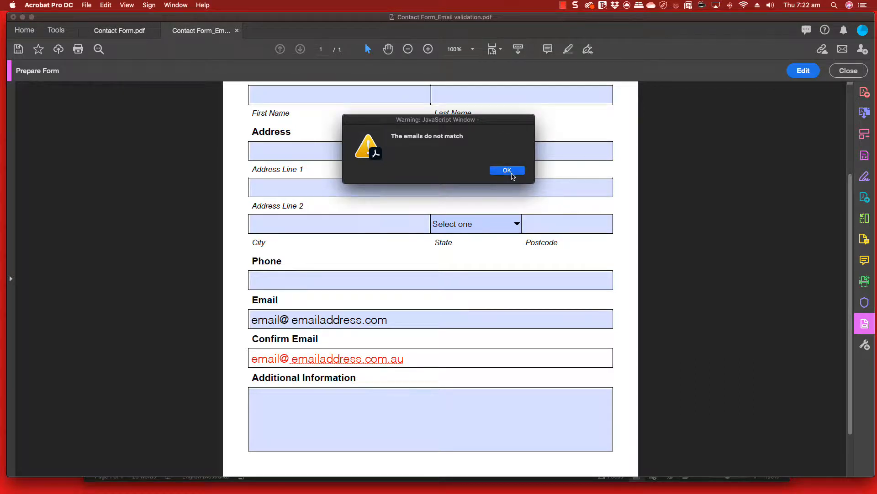
click(435, 353)
key(BackSpace)
key(BackSpace)
key(BackSpace)
key(BackSpace)
key(BackSpace)
key(BackSpace)
key(BackSpace)
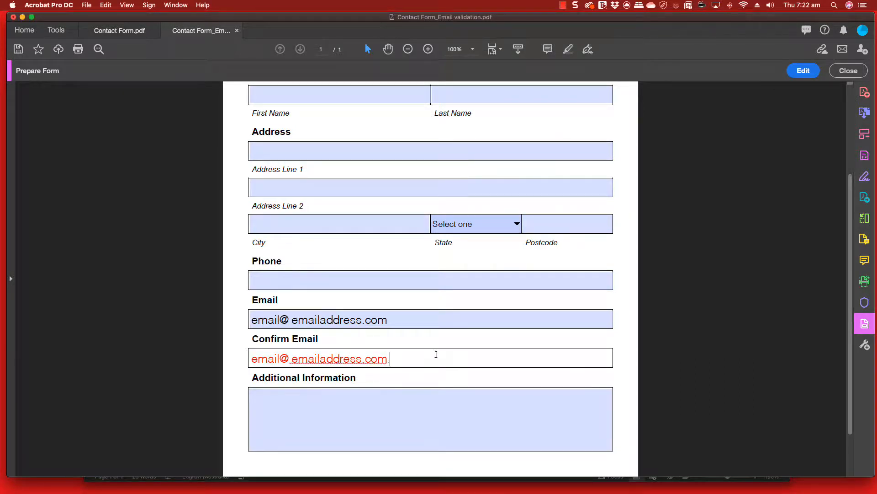
text(.com)
key(Tab)
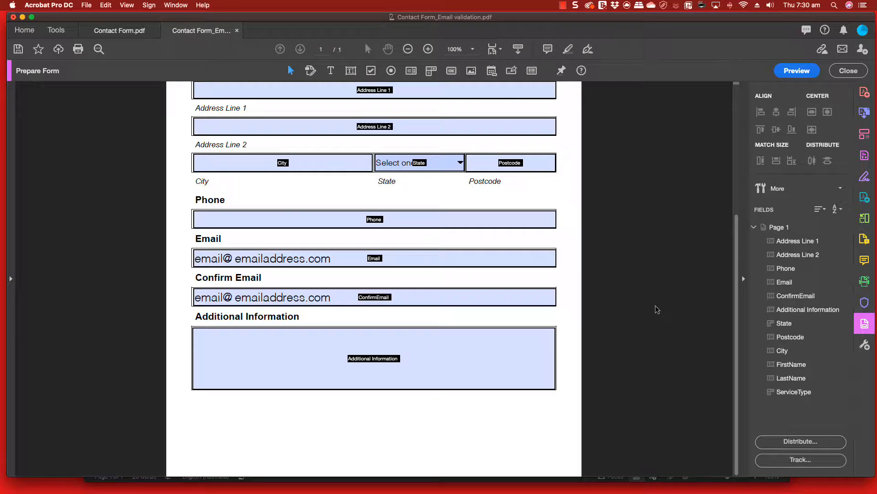
Draw a button named Submit below the Additional Information box
click(450, 71)
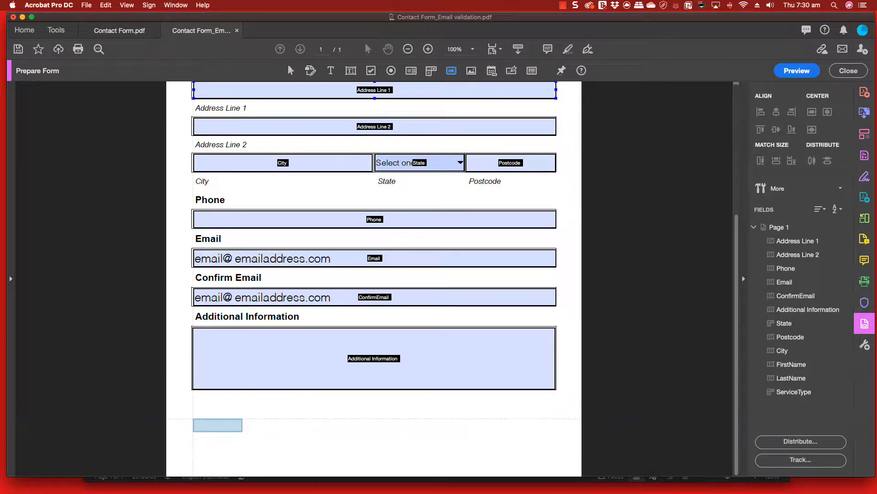
drag(193, 419, 273, 441)
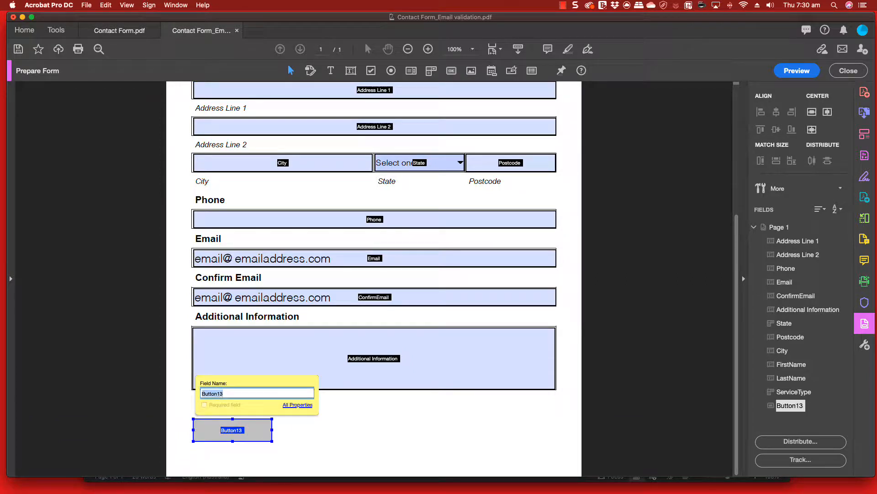
text(s)
click(324, 425)
click(449, 91)
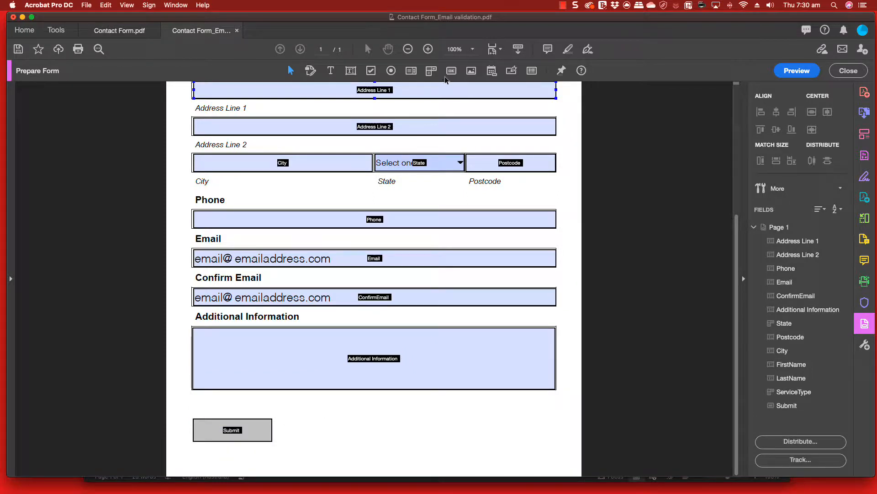
Draw a second button beside Submit, matching its width, height and vertical centre
click(451, 70)
drag(298, 410, 417, 458)
shift+click(249, 434)
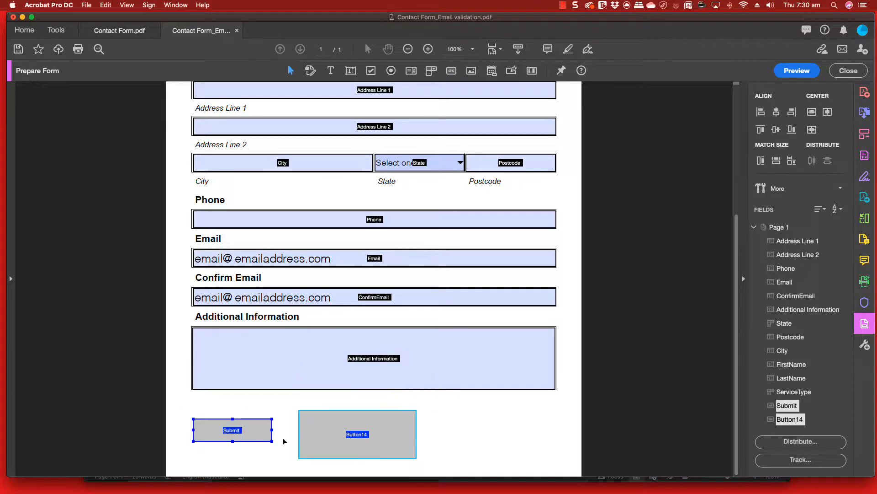
click(776, 161)
click(776, 161)
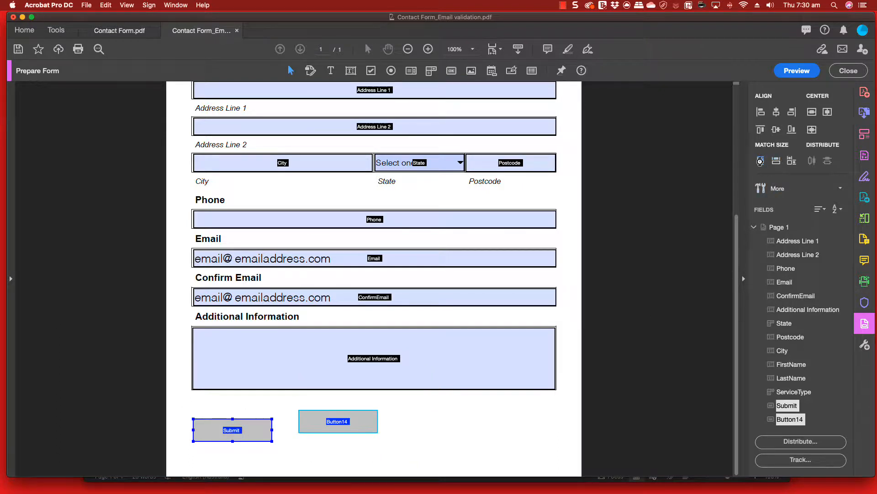
click(775, 130)
click(366, 431)
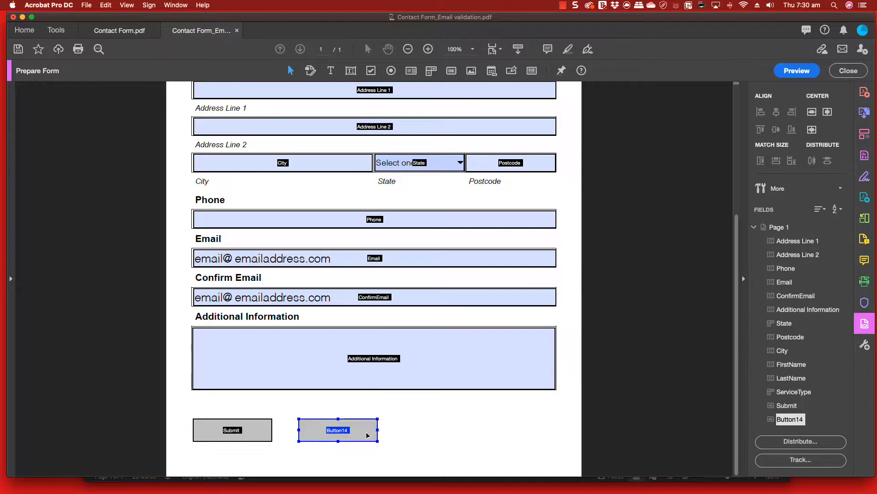
drag(362, 434, 347, 434)
click(390, 444)
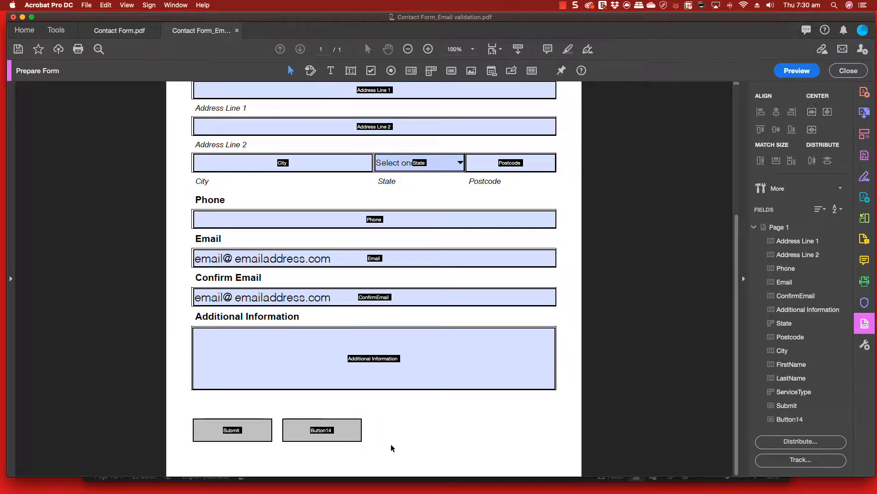
click(324, 437)
Rename the Button14 field to Print in its Button Properties
right_click(324, 435)
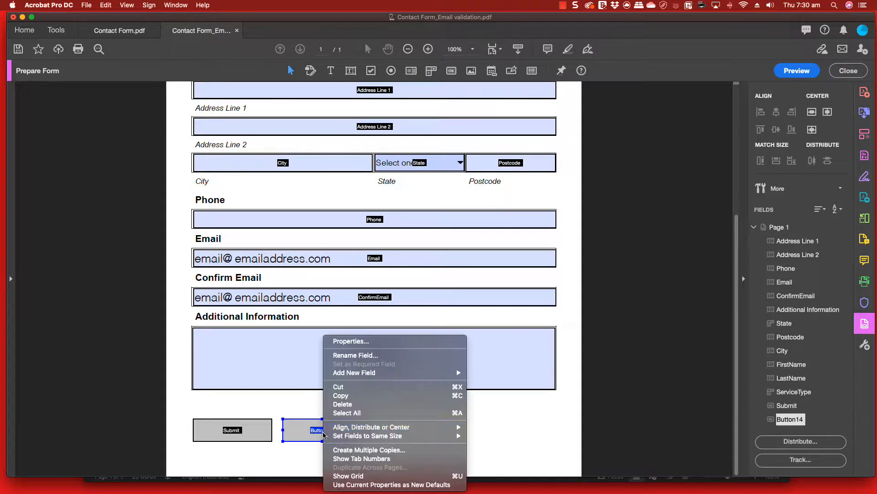
click(358, 341)
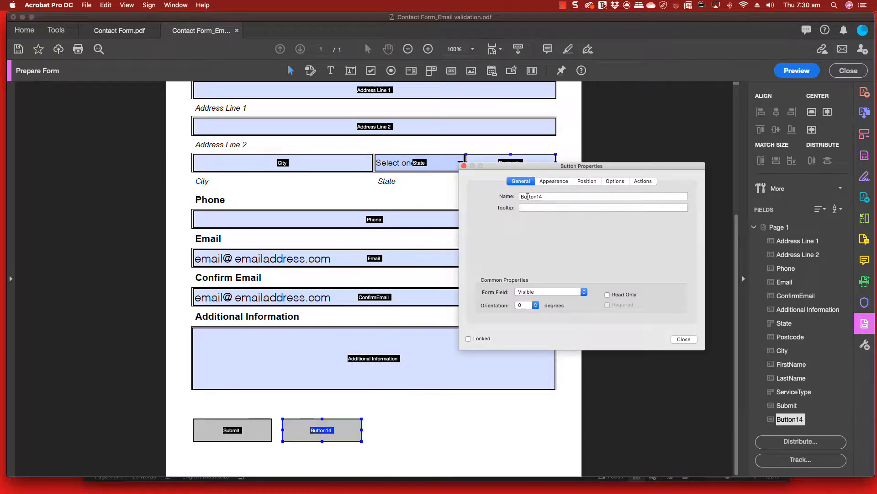
double_click(528, 197)
text(Priun)
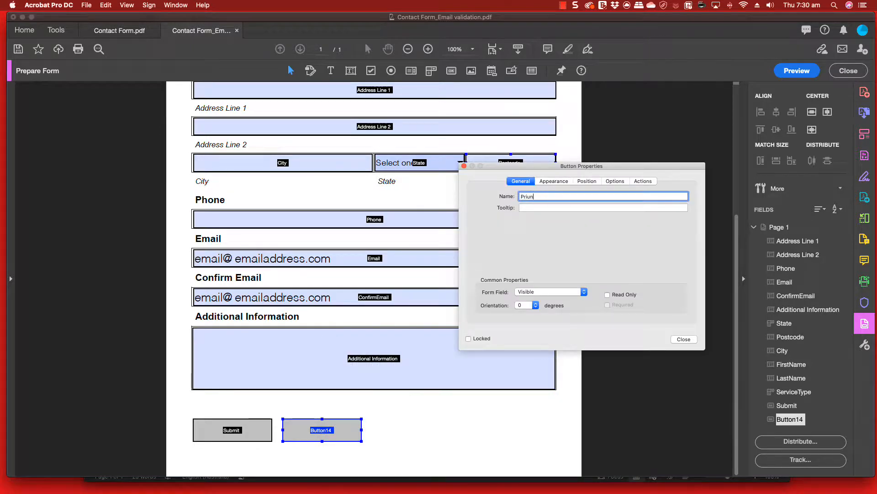
key(BackSpace)
key(BackSpace)
text(nm)
key(BackSpace)
text(t)
click(685, 341)
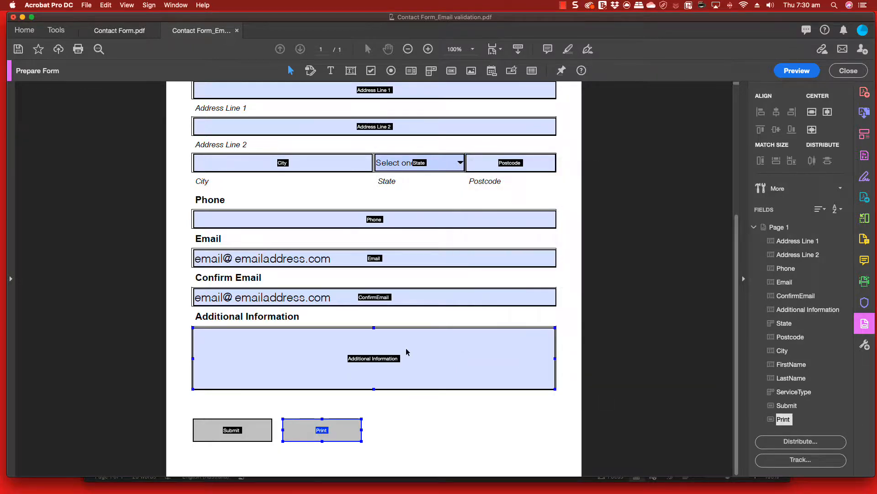
click(388, 441)
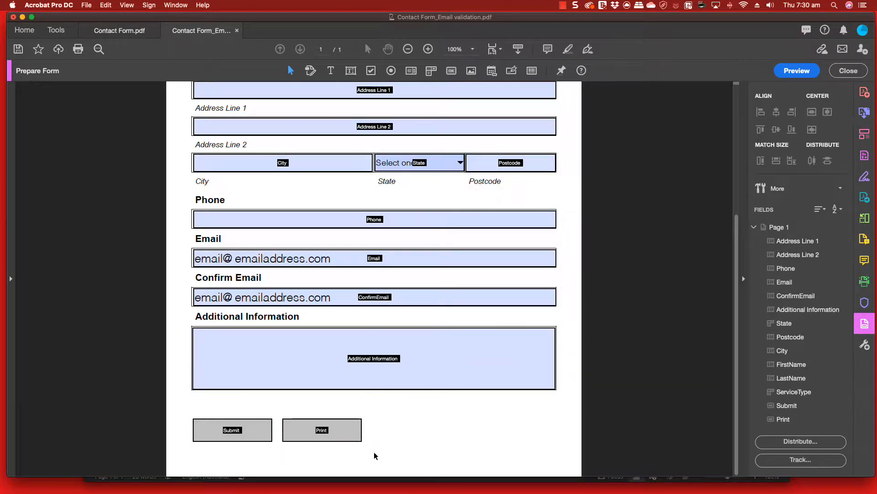
click(257, 430)
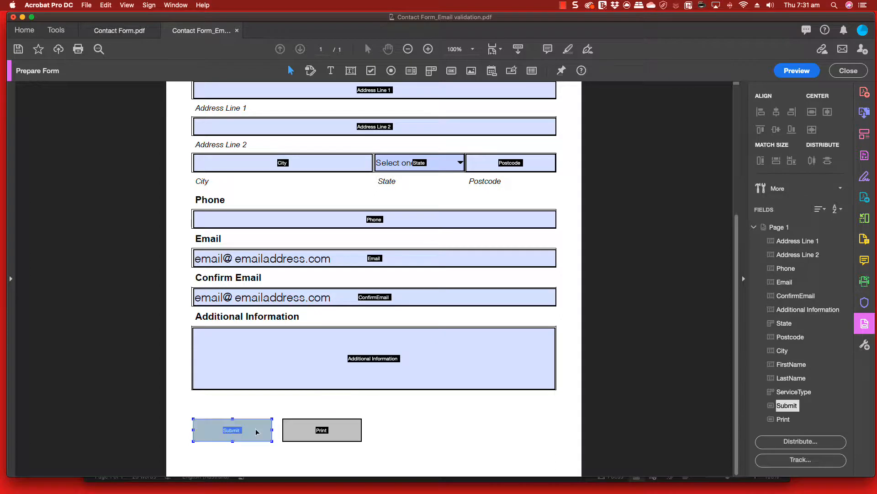
Give the Submit button a green fill colour and white text colour
right_click(256, 432)
click(284, 338)
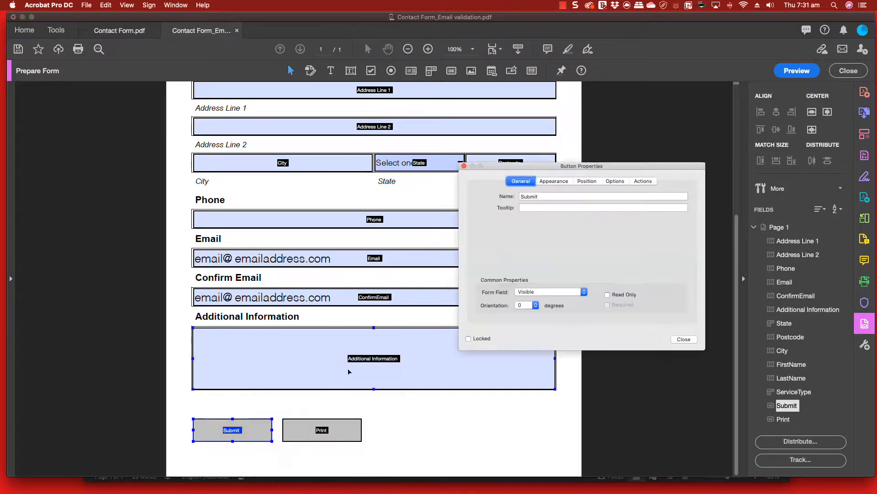
click(553, 182)
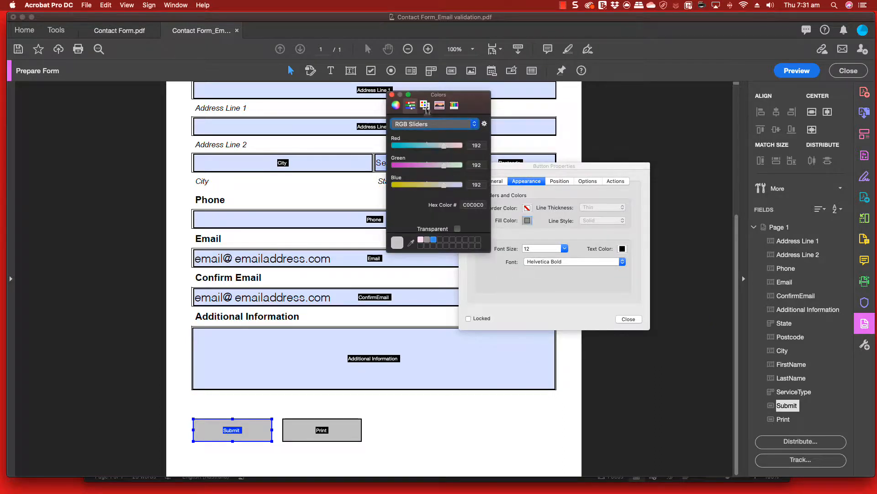
click(425, 104)
click(402, 173)
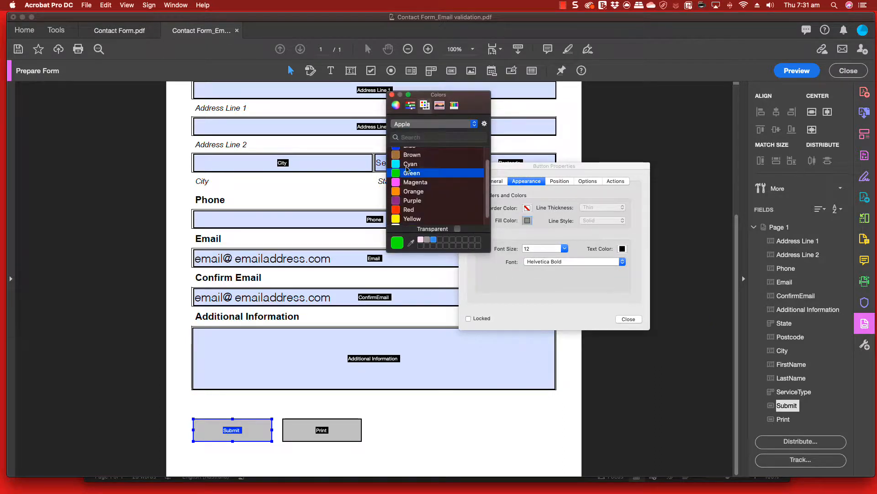
click(392, 95)
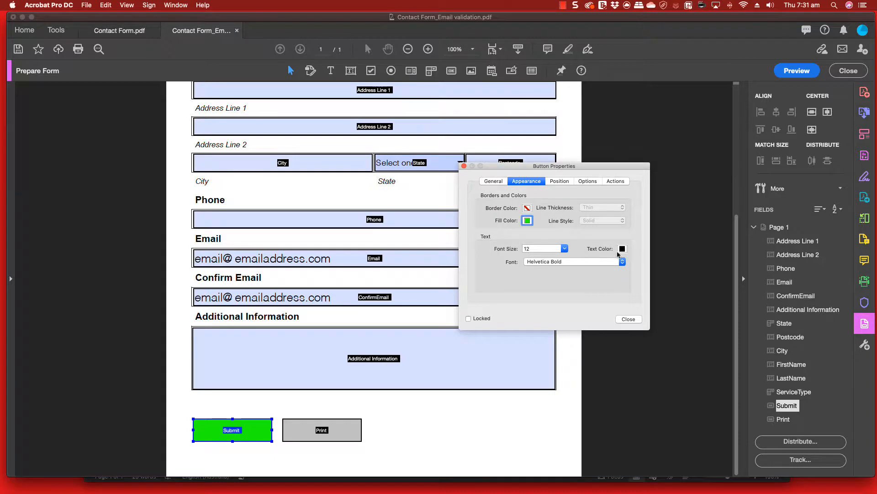
click(622, 248)
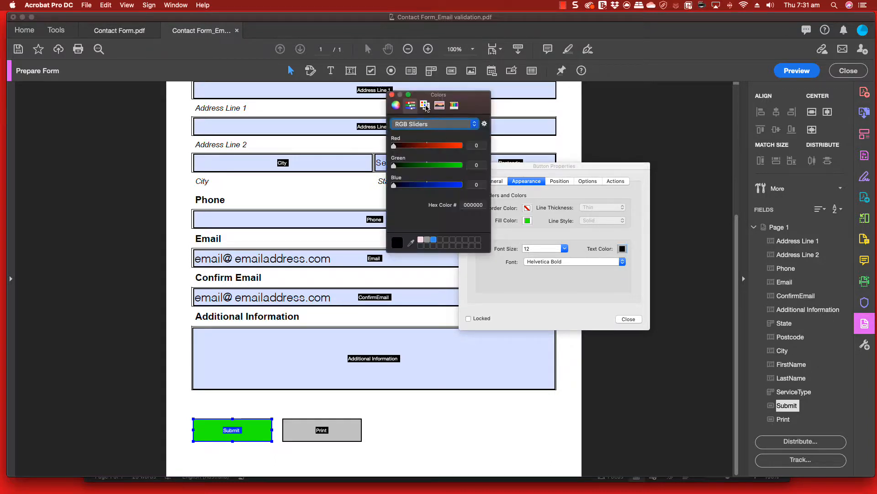
click(425, 105)
scroll(434, 220, down, 1)
click(412, 228)
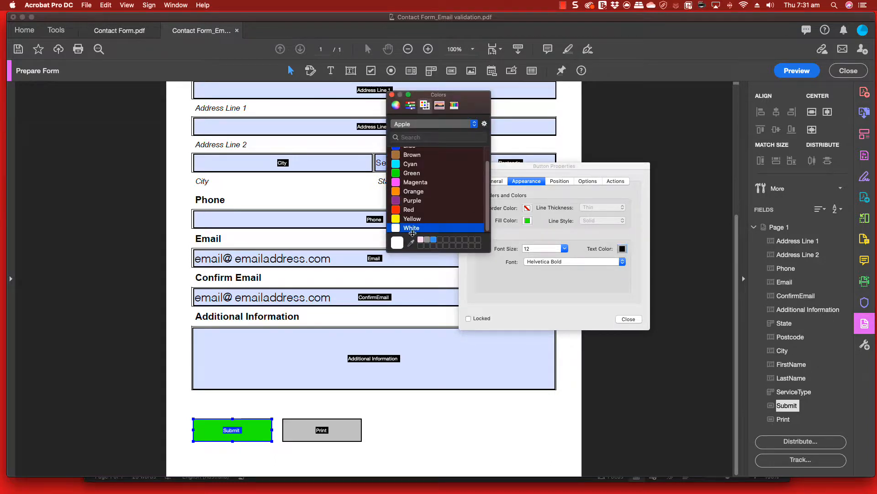
click(391, 95)
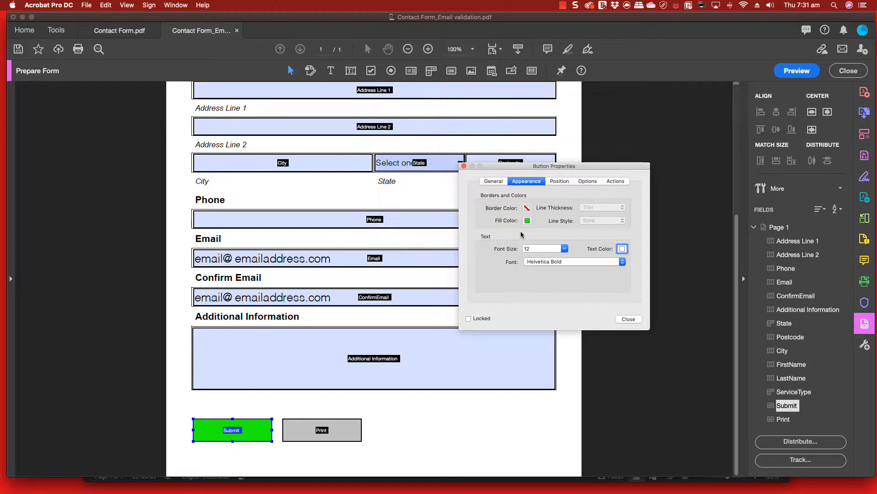
Set the Submit button's visible label to Submit
click(589, 182)
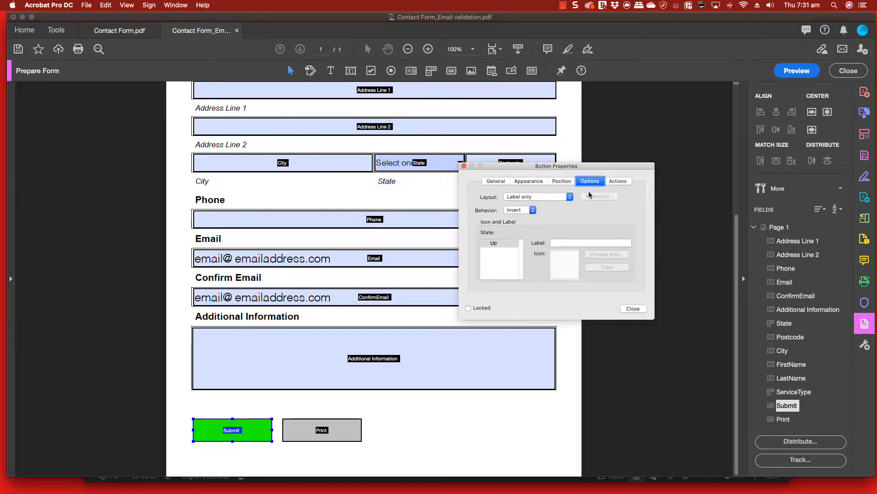
click(573, 244)
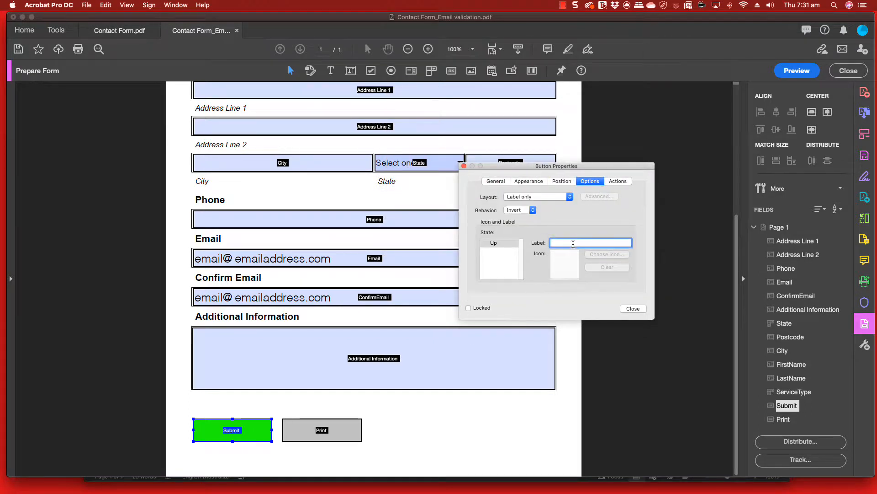
text(Submit)
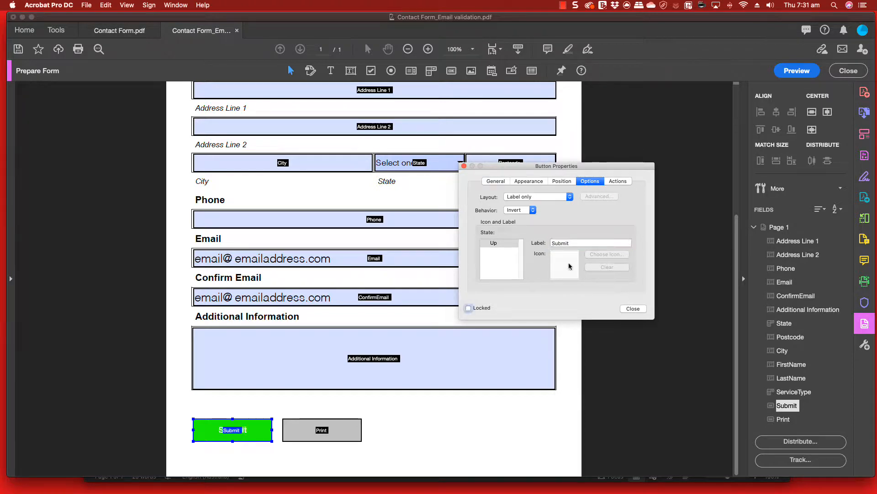
key(Tab)
Add a 'Submit a form' action to the Submit button
click(625, 181)
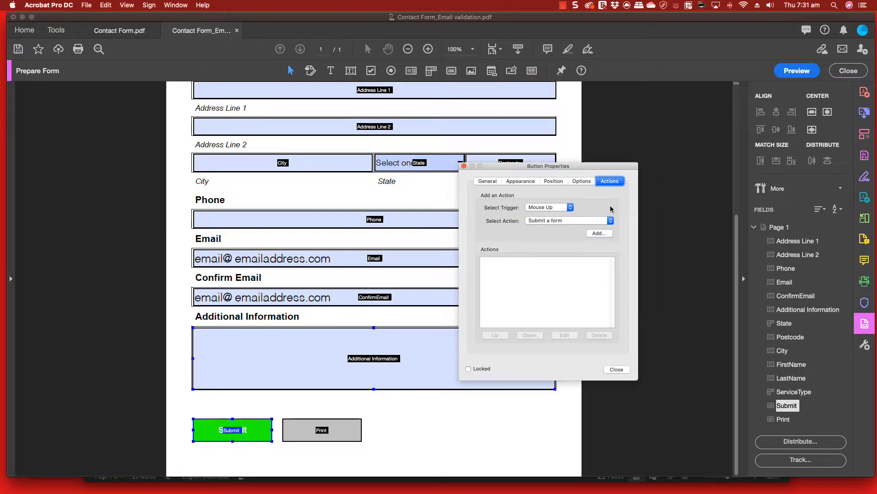
click(567, 222)
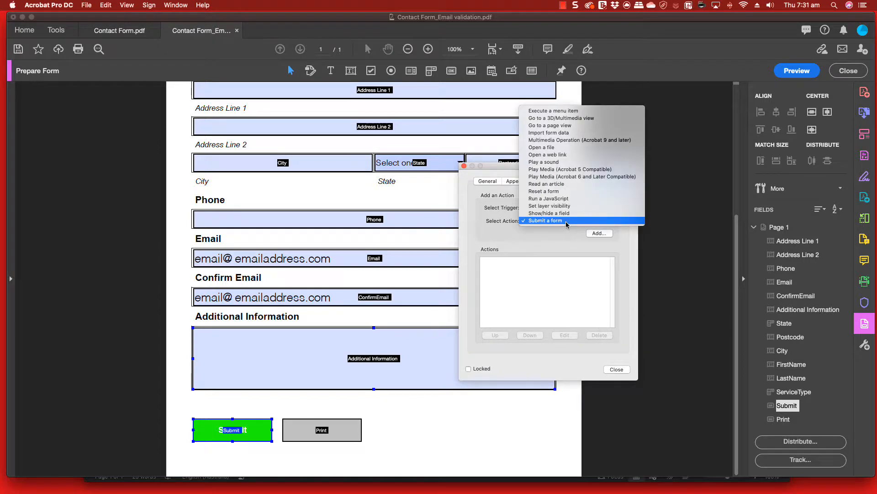
click(557, 223)
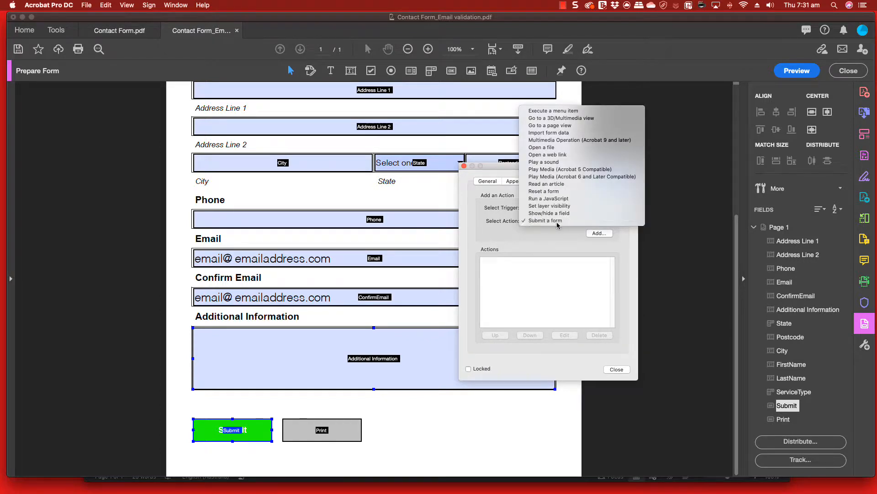
click(598, 234)
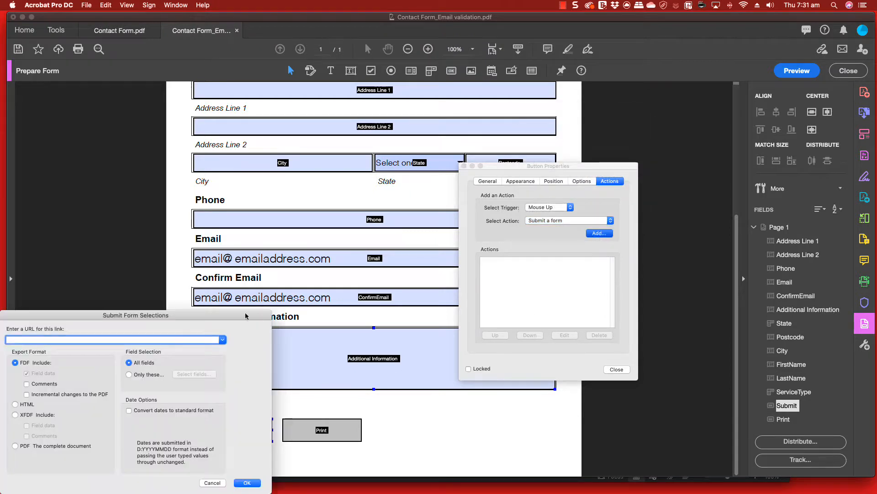
Set the submission URL to the contact's mailto: e-mail address, sending the complete PDF
drag(180, 313, 507, 184)
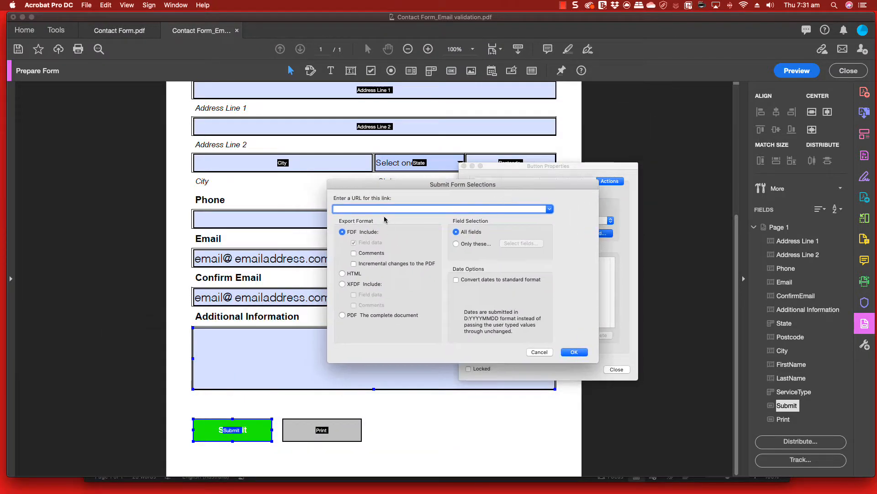
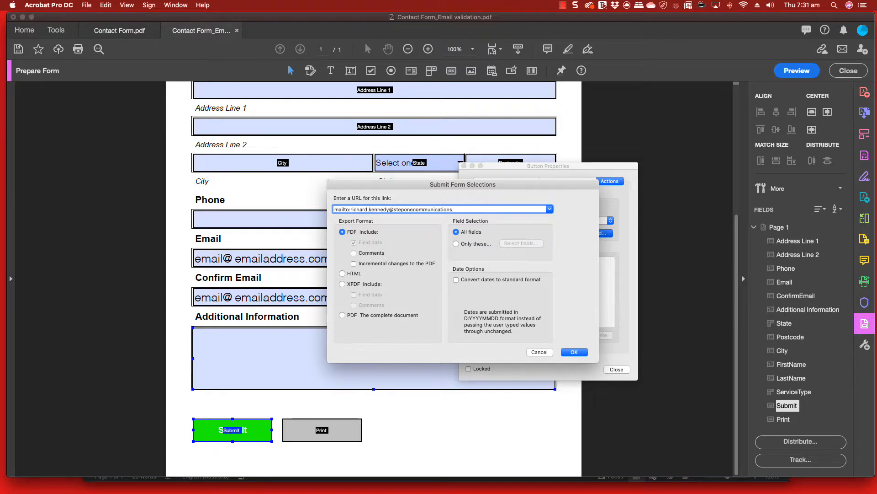
click(342, 315)
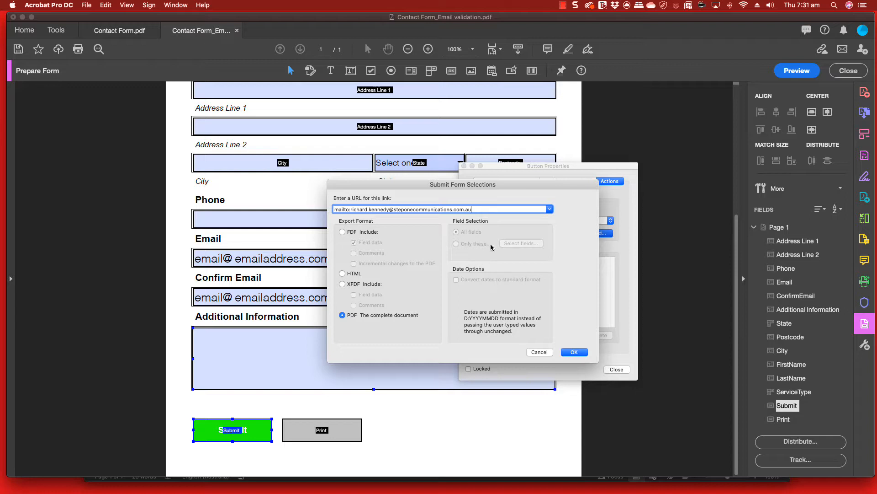
click(567, 353)
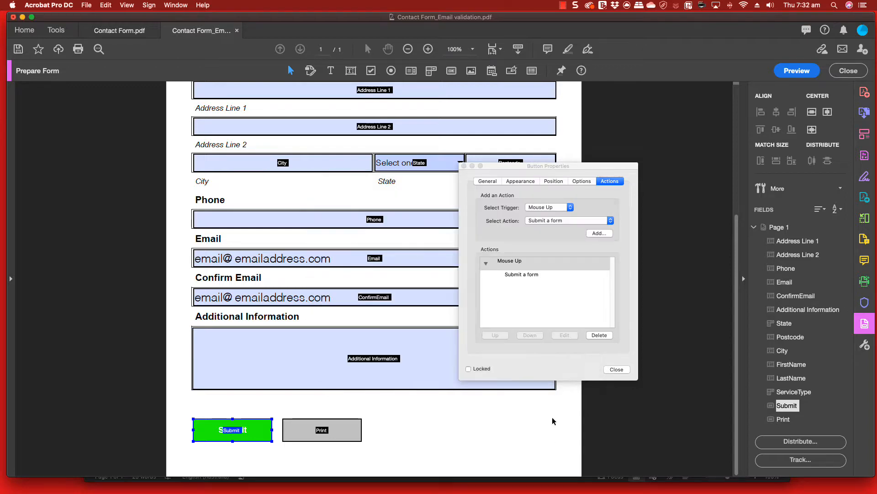
click(617, 369)
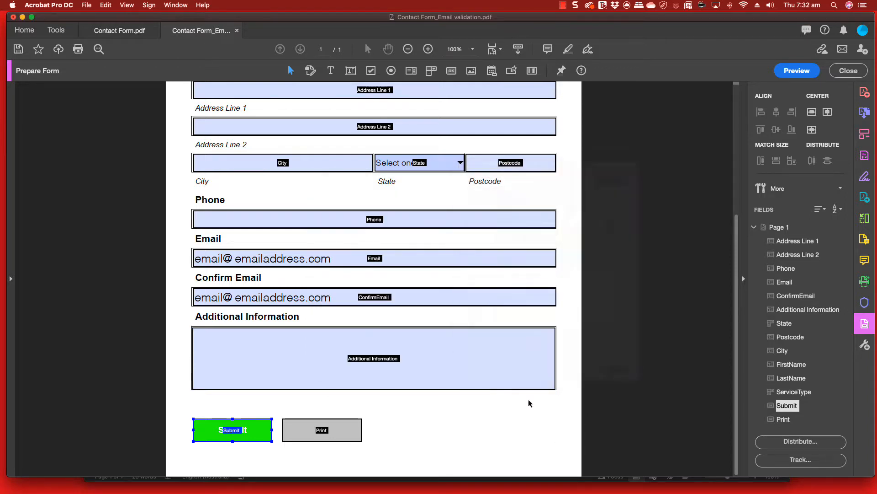
click(355, 435)
Give the Print button an orange fill colour
right_click(343, 430)
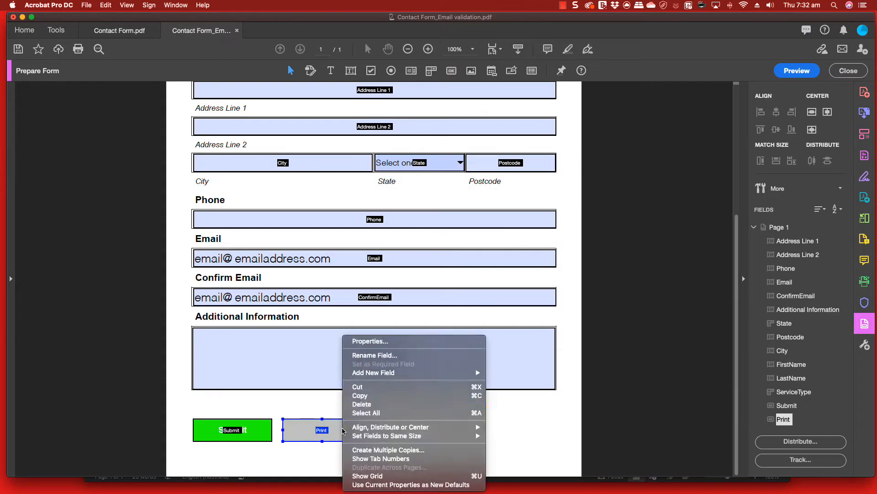
click(374, 341)
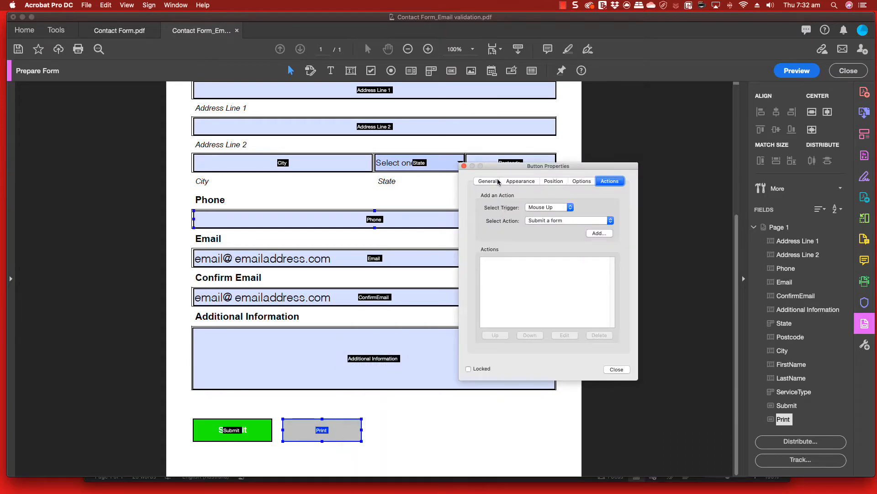
click(521, 181)
click(527, 220)
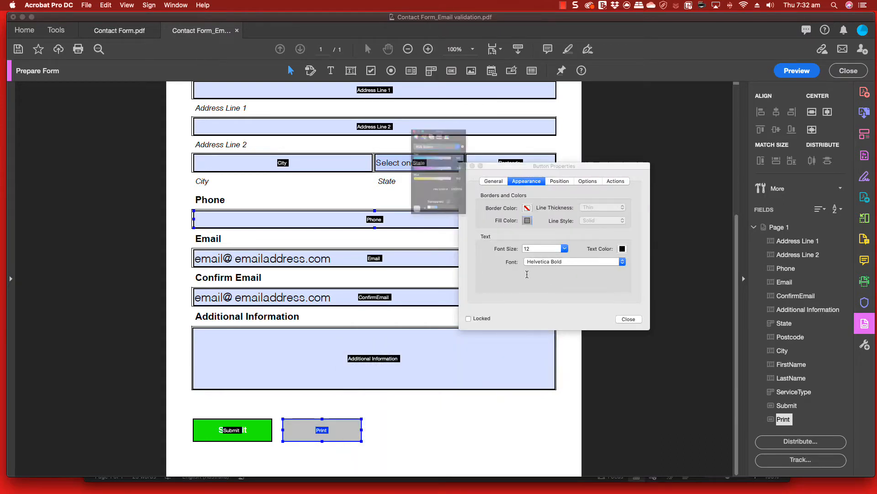
click(425, 105)
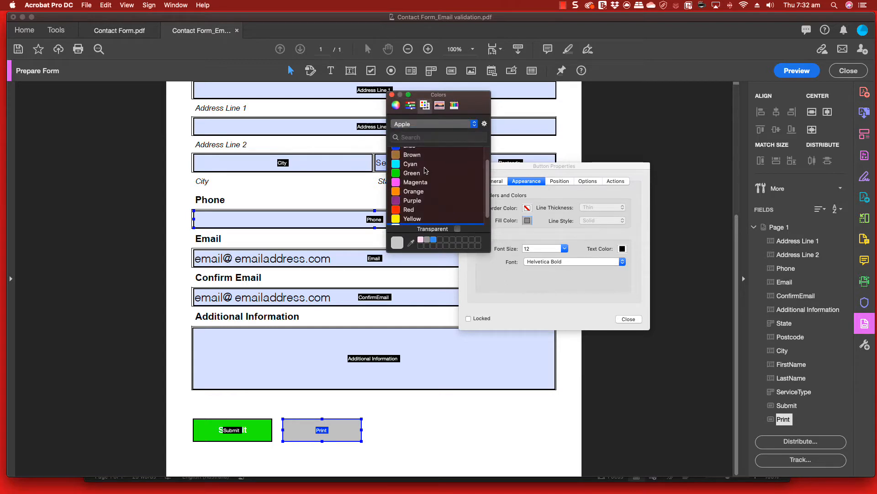
click(414, 192)
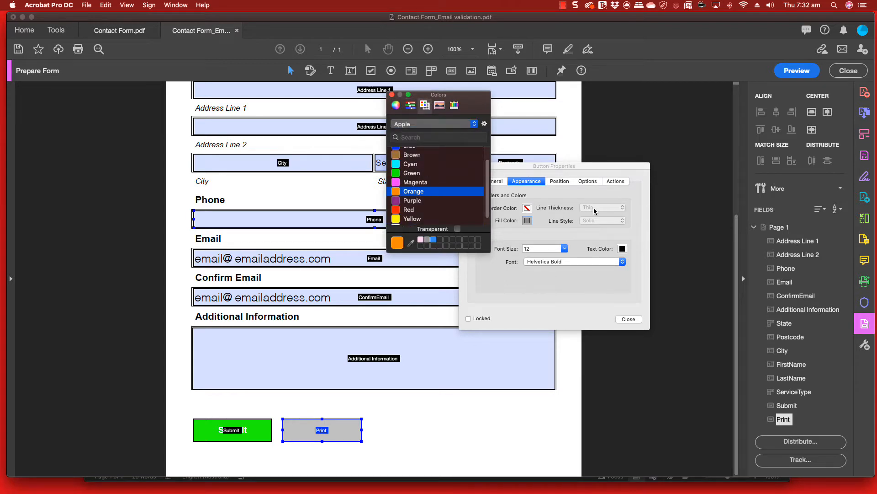
click(391, 94)
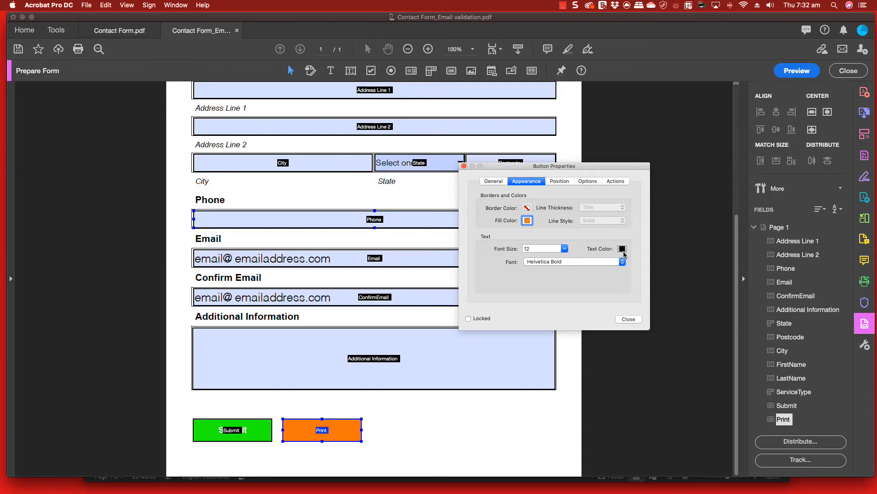
Set the Print button's text colour to white and its label to Print
click(623, 248)
click(425, 106)
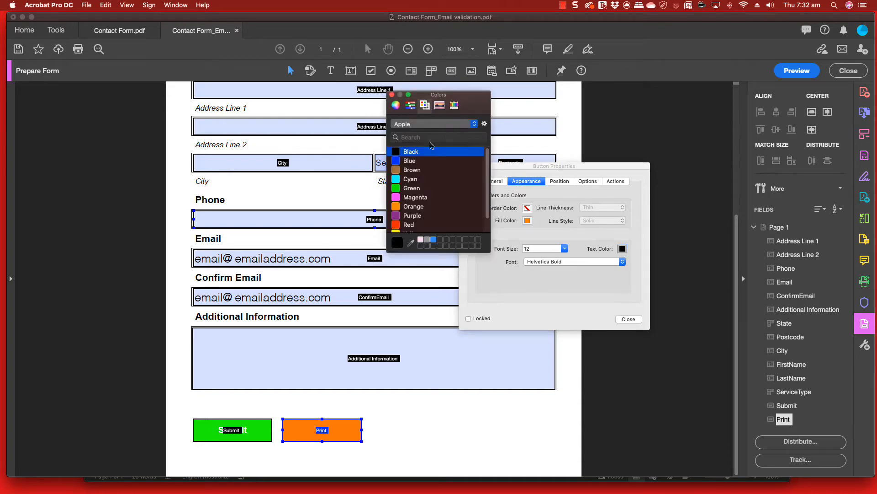
scroll(420, 202, down, 1)
click(412, 228)
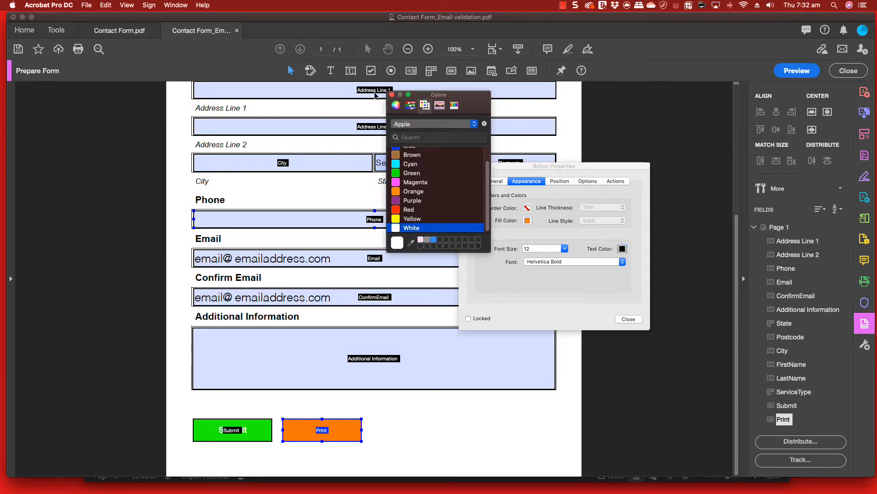
click(392, 95)
click(586, 183)
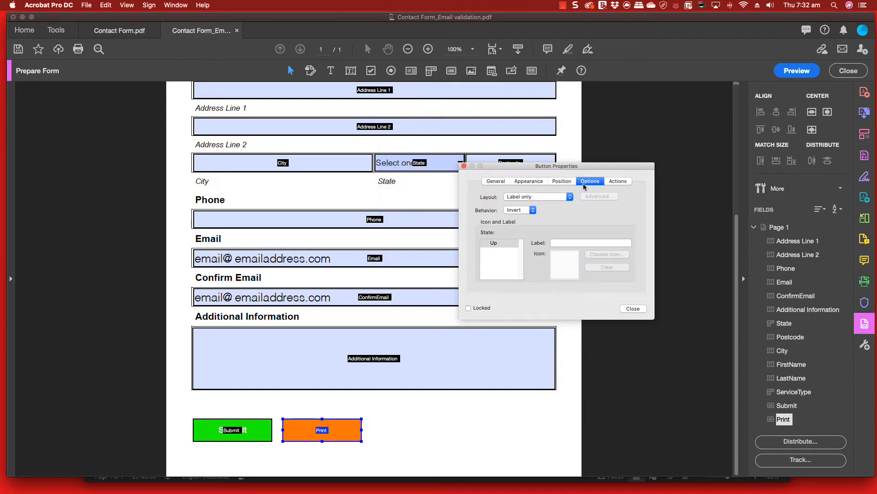
click(577, 243)
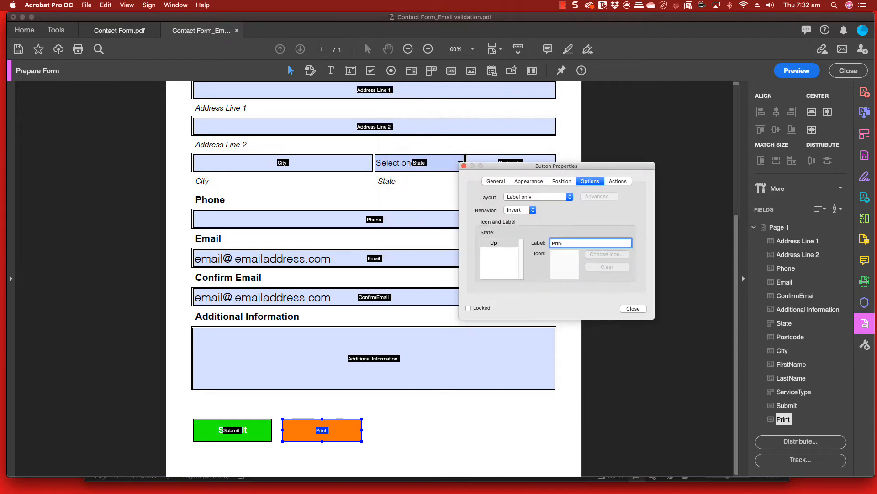
click(619, 181)
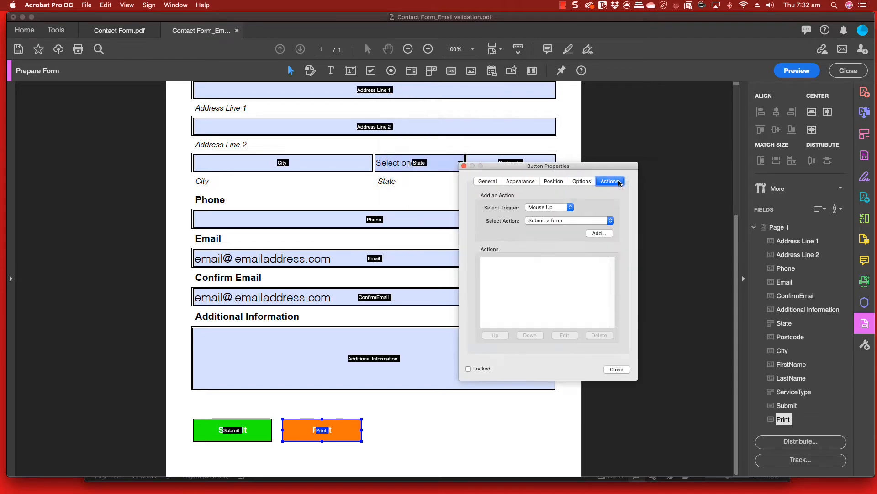
Add an 'Execute a menu item' action running File>Print… to the Print button
click(578, 221)
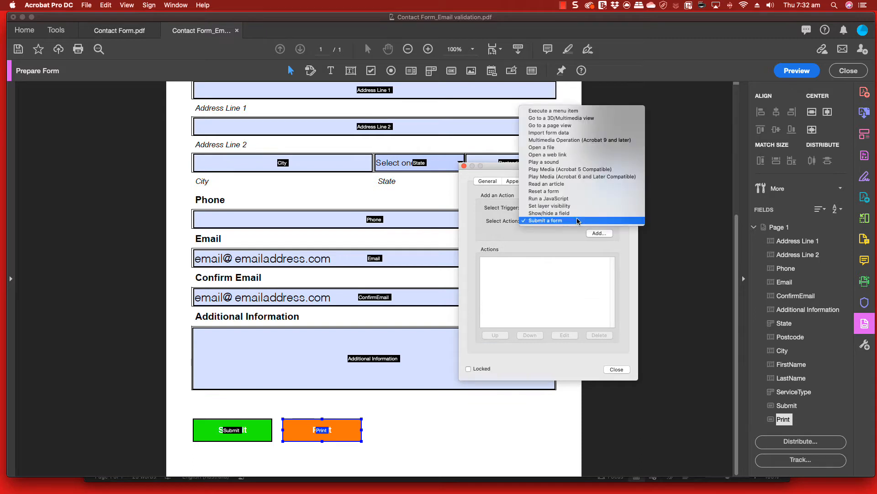
click(563, 114)
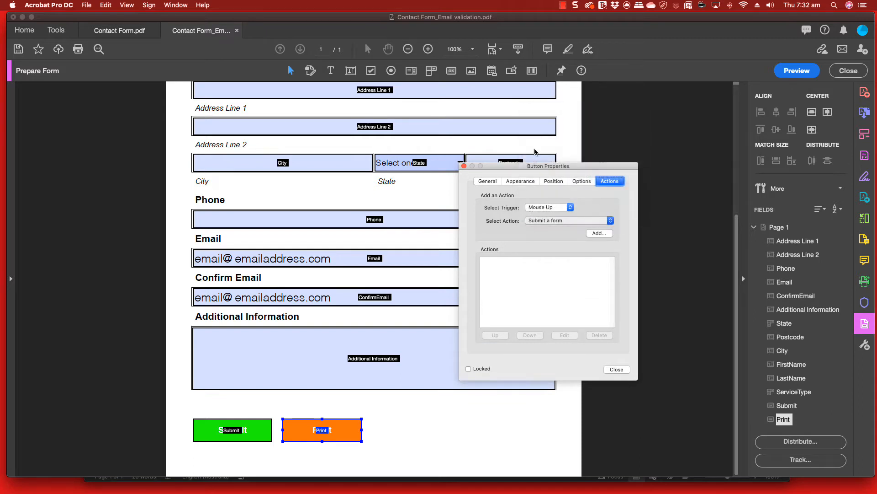
click(599, 234)
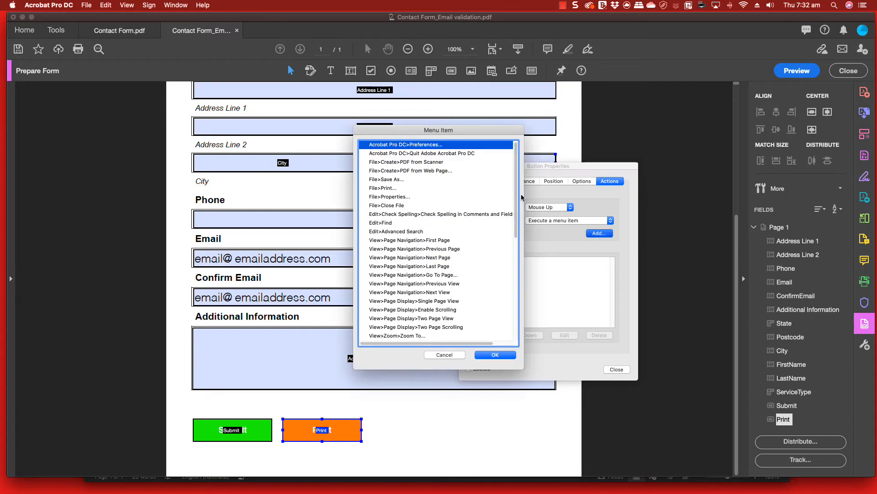
drag(456, 130, 460, 131)
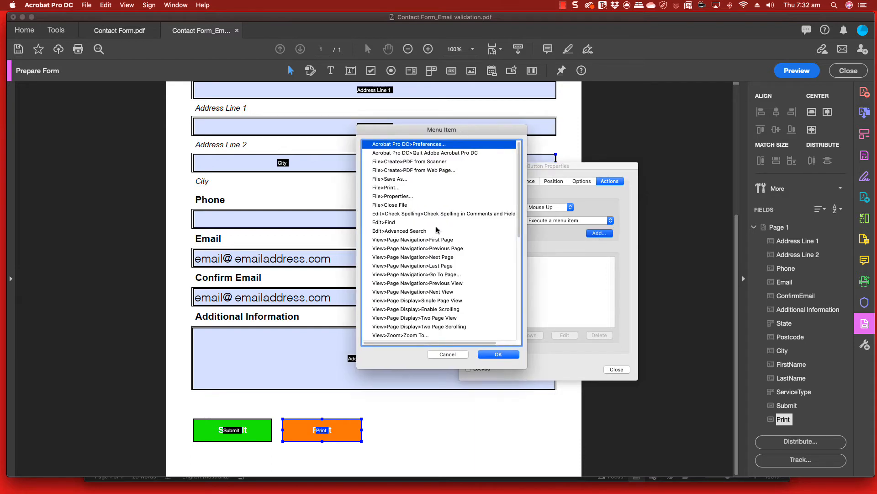
click(382, 188)
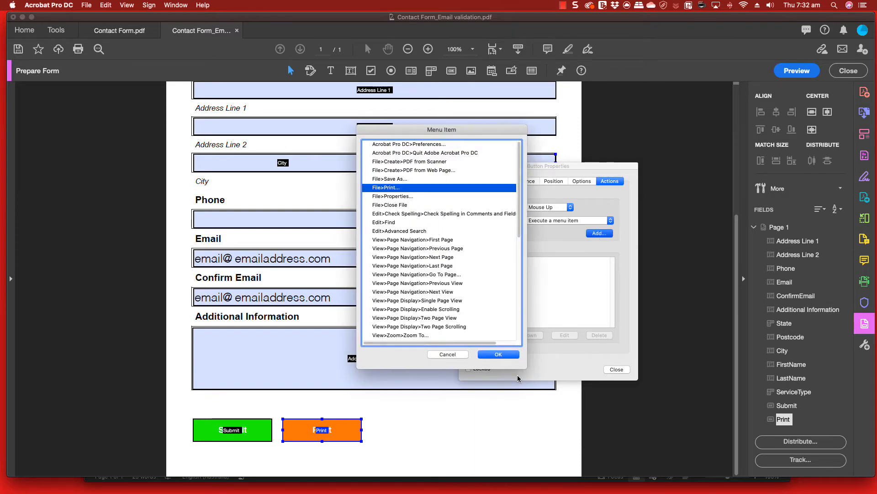
click(498, 354)
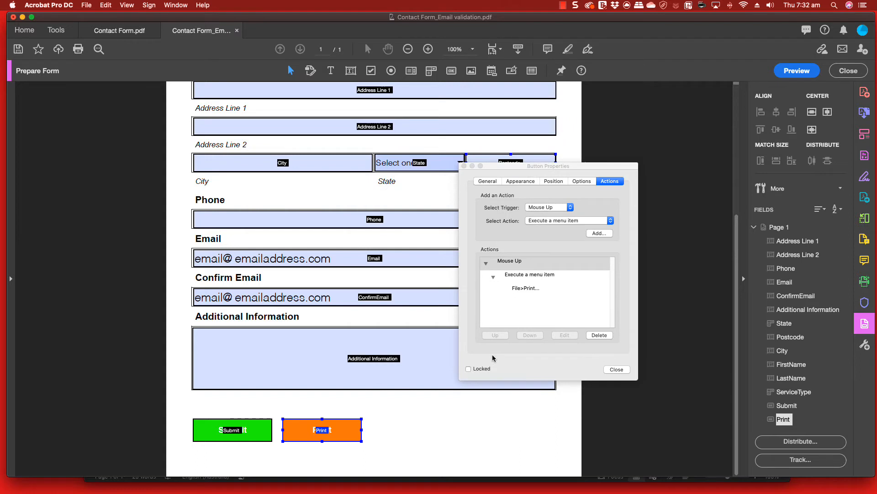
Close the button properties and preview the form with the whole page in view
click(617, 369)
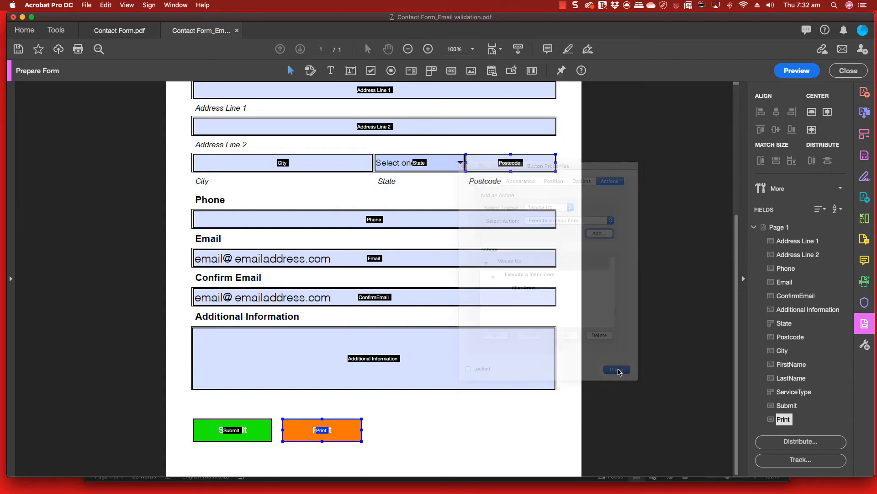
click(796, 71)
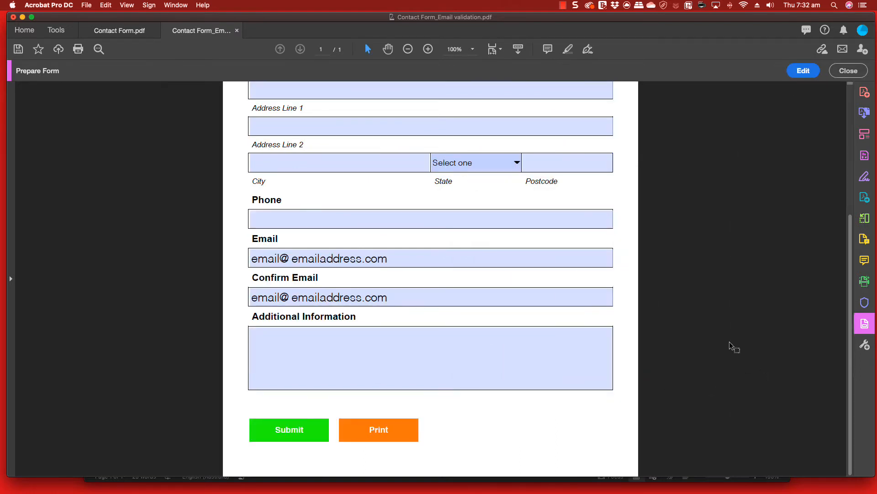
key(super+0)
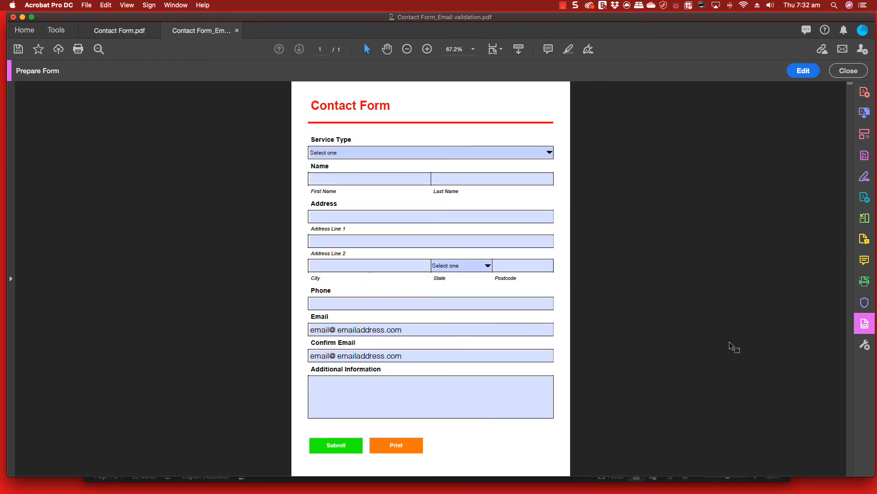